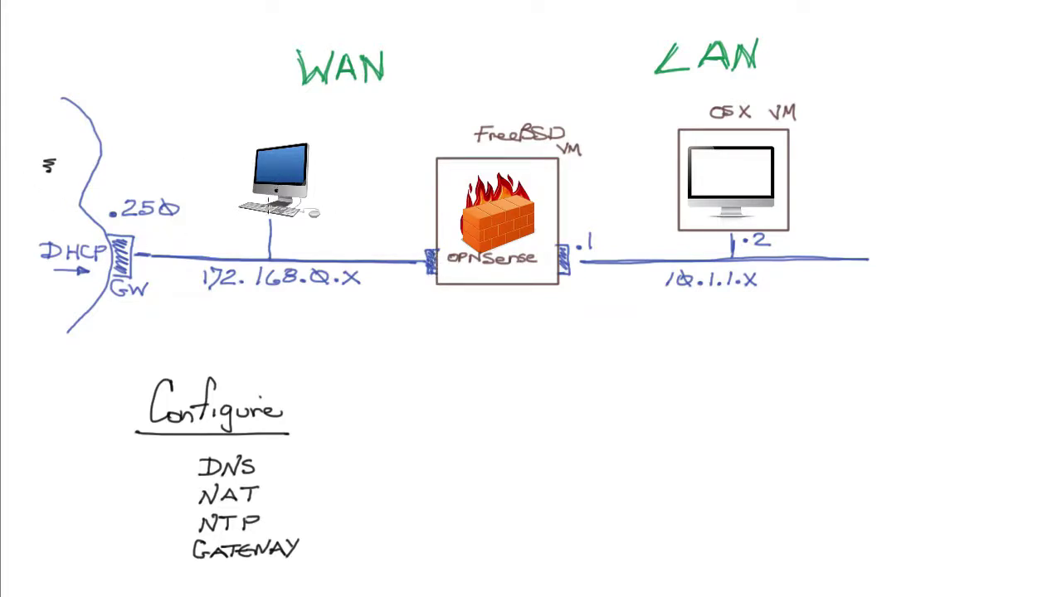
Label the WAN computer "Host", write ".80" beside the firewall's WAN interface and add the host's address beside its network line
mouse_move(253, 113)
mouse_down()
mouse_move(290, 123)
mouse_move(285, 105)
mouse_move(292, 118)
mouse_up()
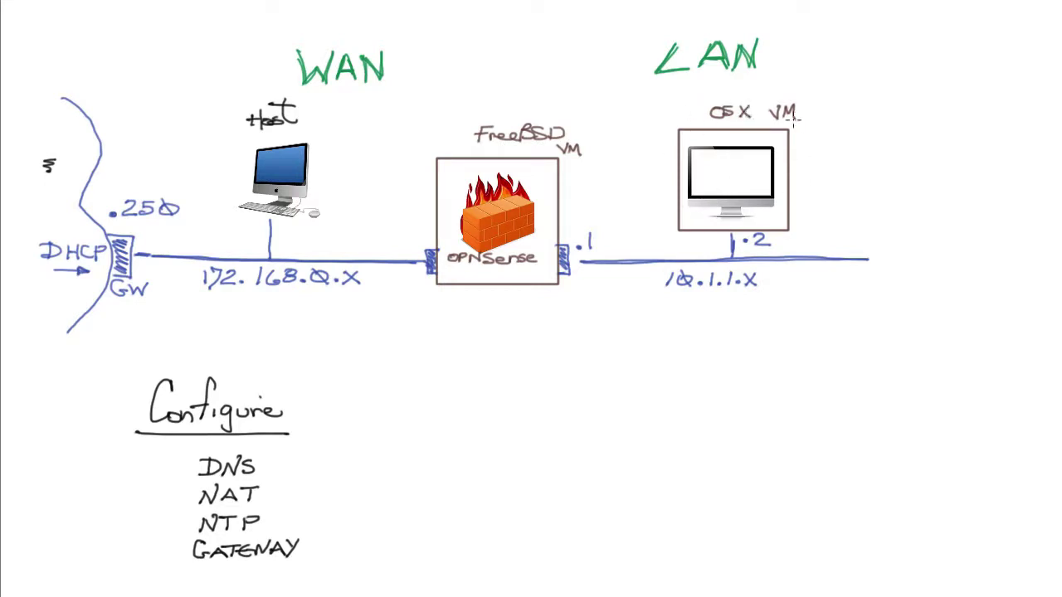
click(392, 225)
mouse_move(405, 206)
mouse_down()
mouse_move(398, 217)
mouse_move(419, 210)
mouse_up()
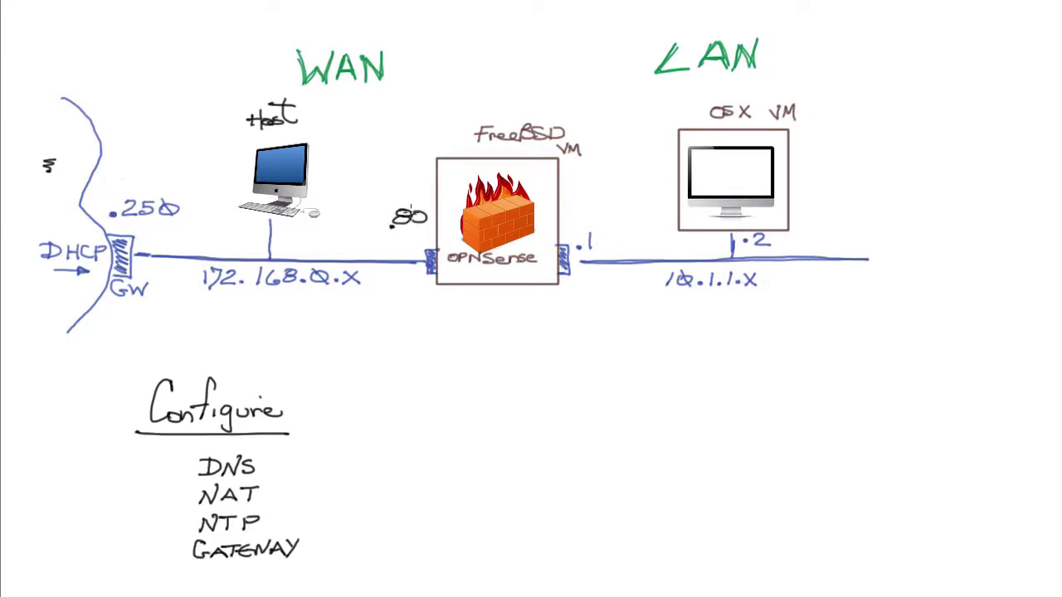
click(279, 230)
mouse_move(292, 217)
mouse_down()
mouse_move(302, 221)
mouse_move(292, 233)
mouse_move(305, 233)
mouse_up()
drag(308, 218, 320, 218)
Switch to the OPNsense web interface in Safari and view the Lobby page for changing the password
key(super+Tab)
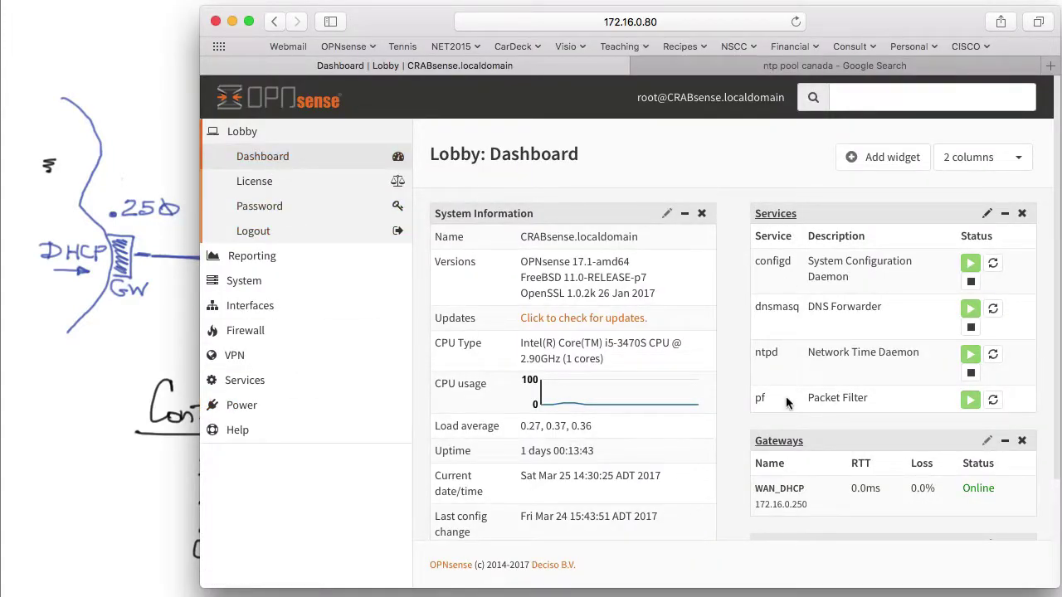
click(254, 209)
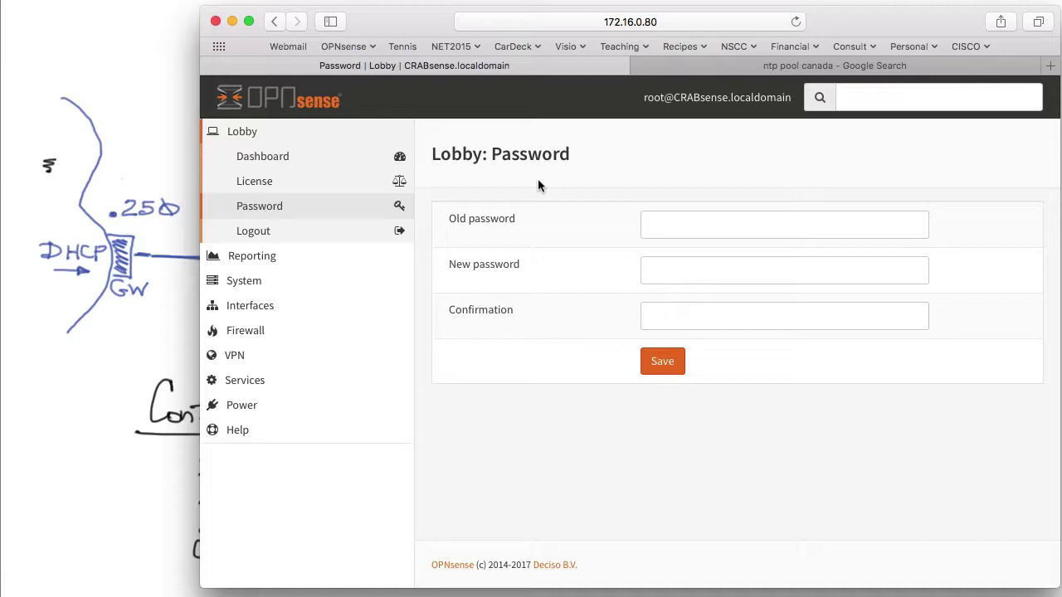
click(682, 225)
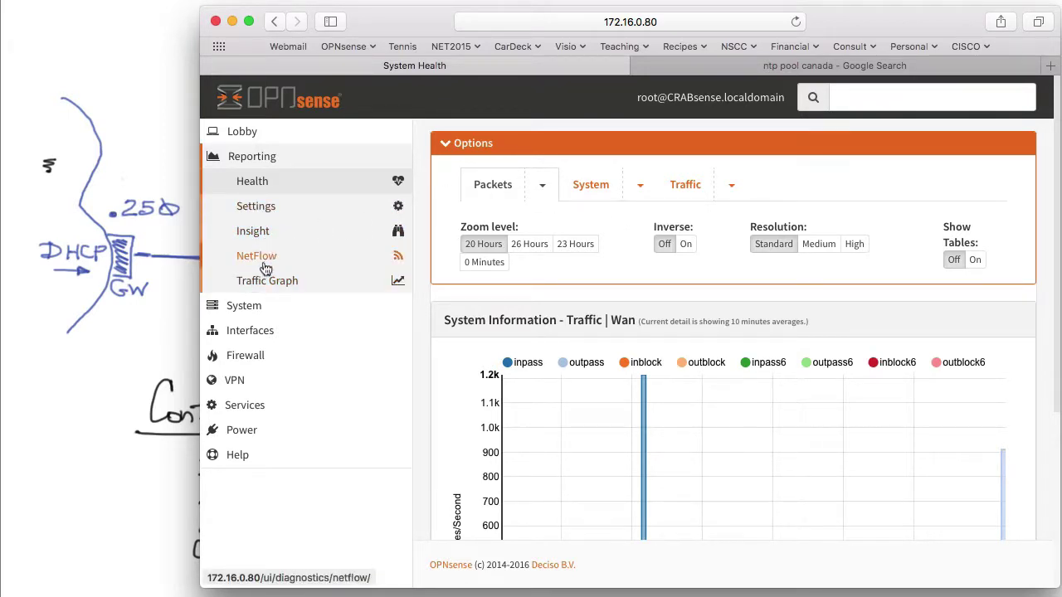
View the Reporting traffic graph and show the help for the Gateway setting of WAN_DHCP
click(256, 282)
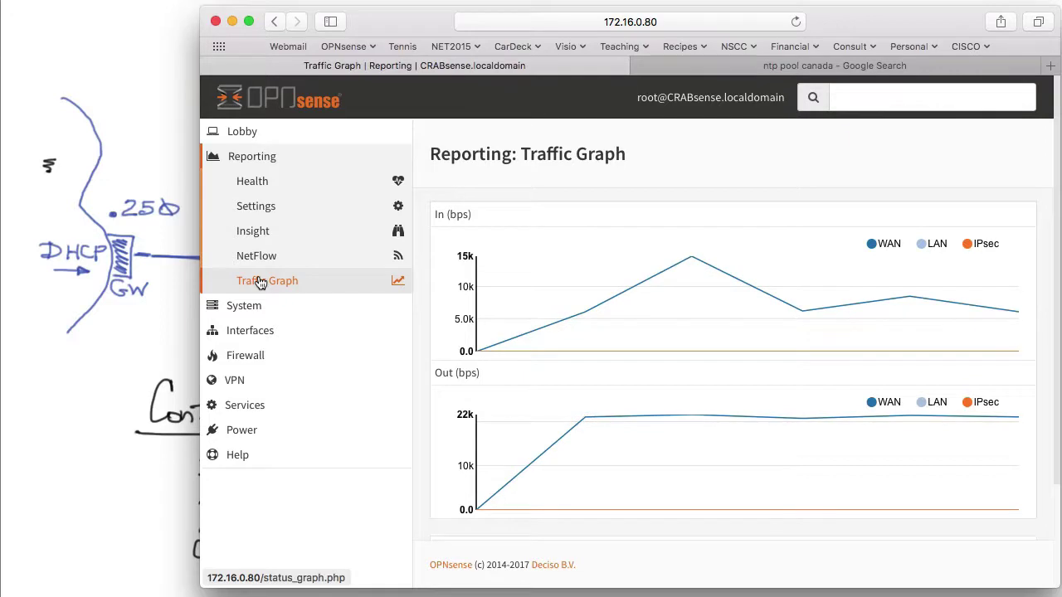
key(super+bracketleft)
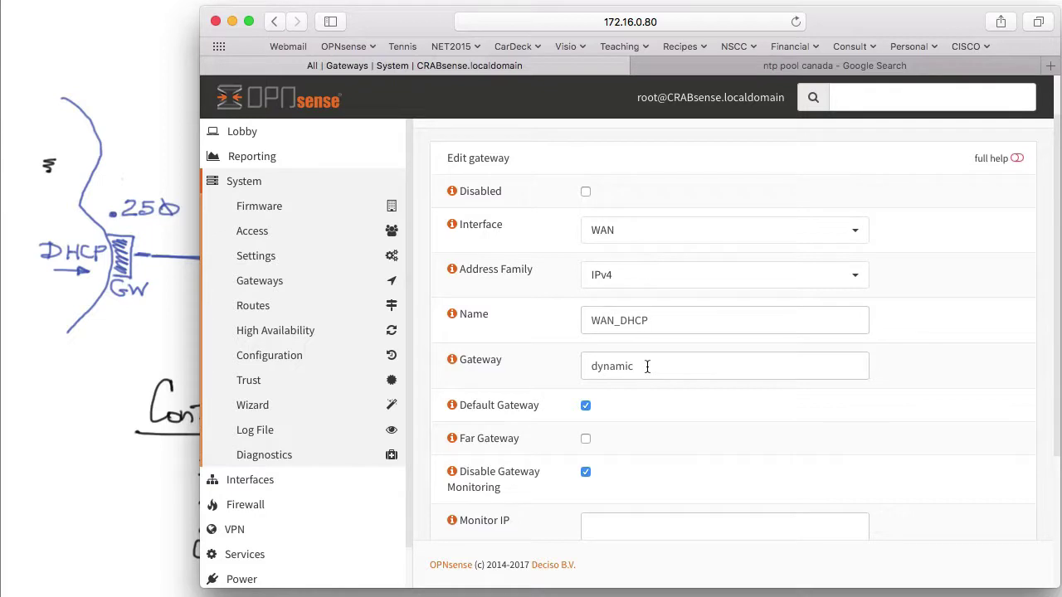
click(452, 360)
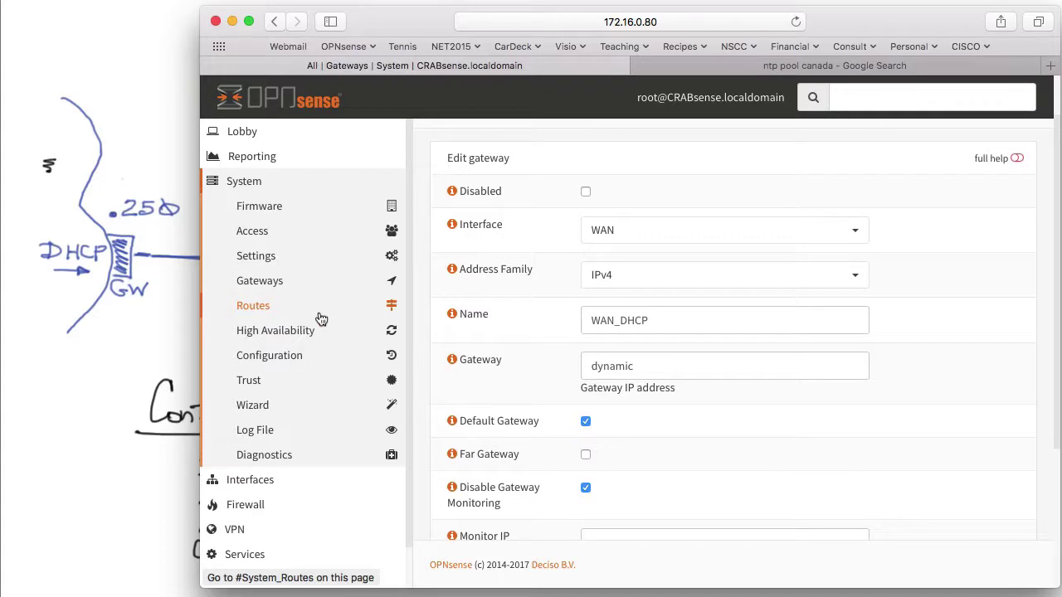
View the DNS Forwarder settings among the OPNsense services
scroll(321, 320, down, 2)
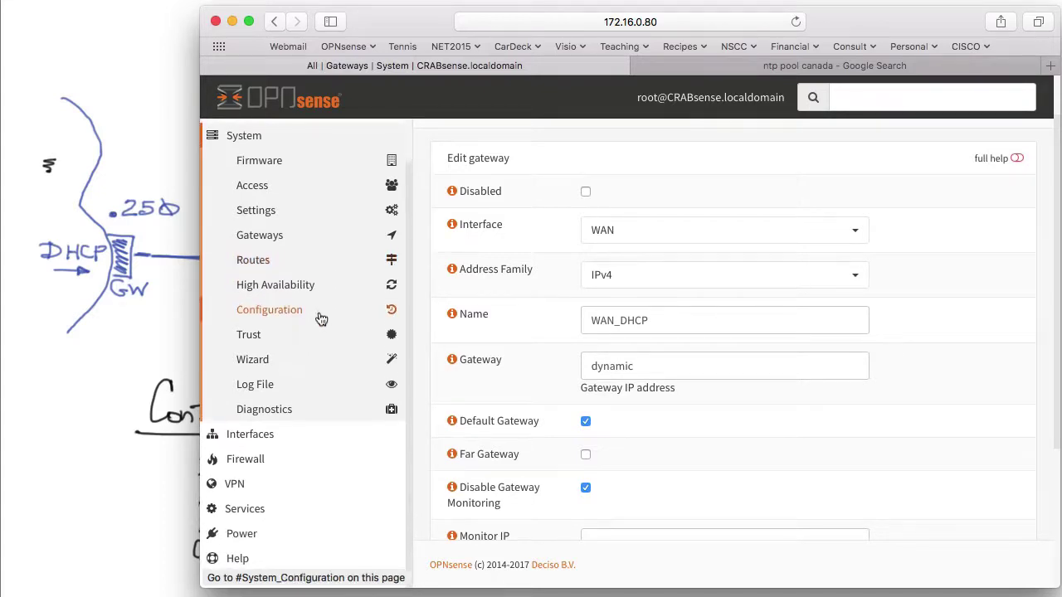
click(235, 511)
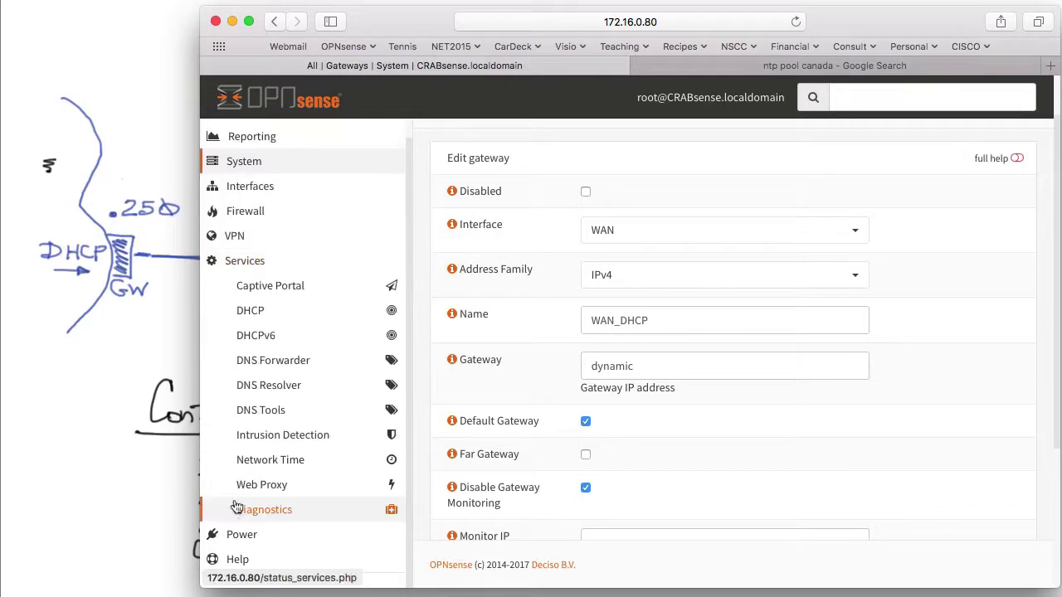
click(255, 366)
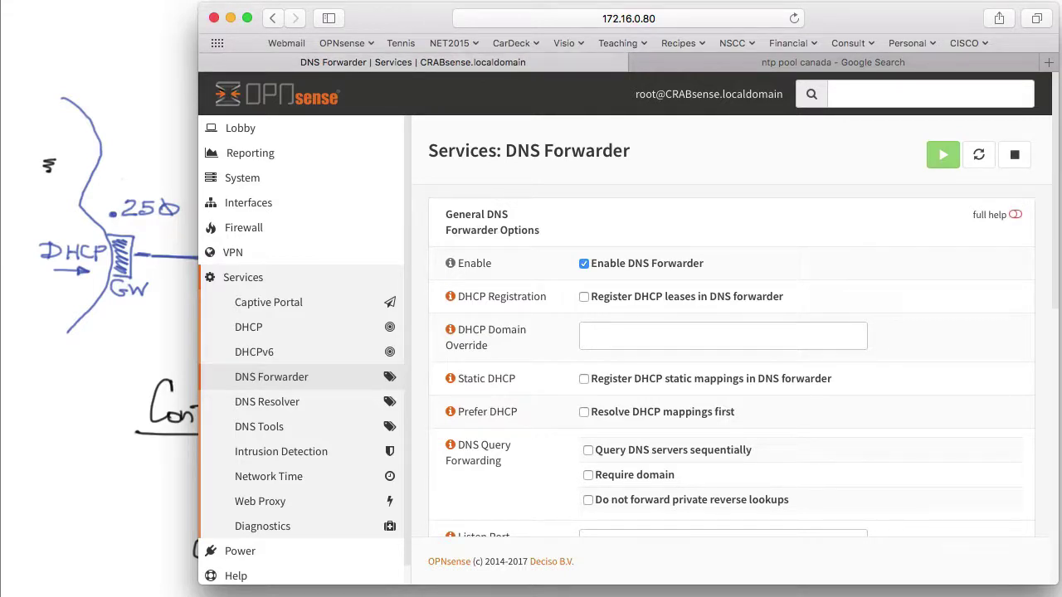
Switch to the OPNsense virtual machine console and open a shell with option 8
key(super+Tab)
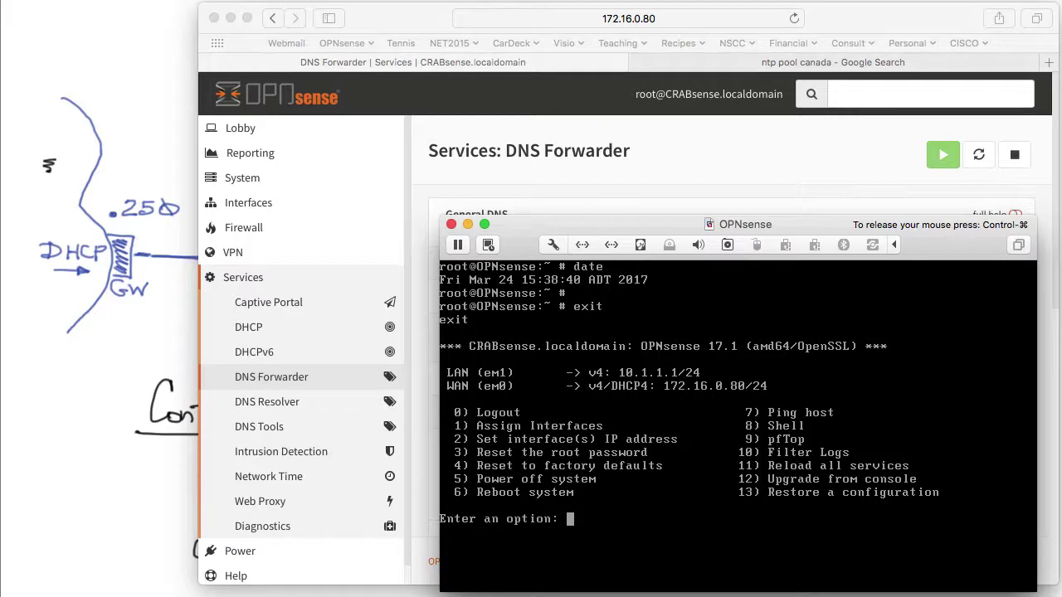
text(8)
key(Return)
text(ns)
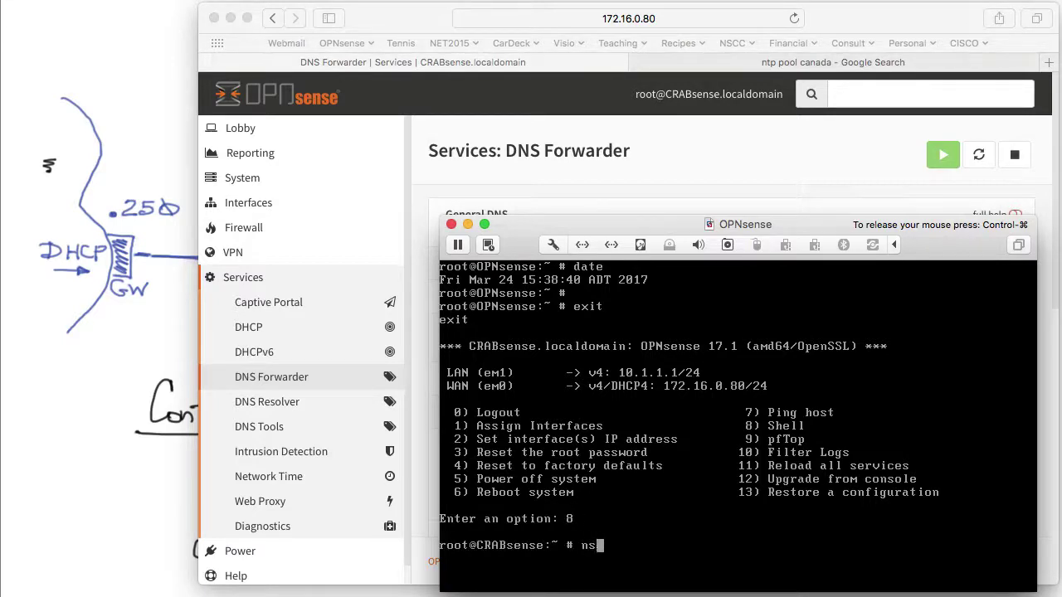
text(lookup)
key(Return)
text(server)
key(Return)
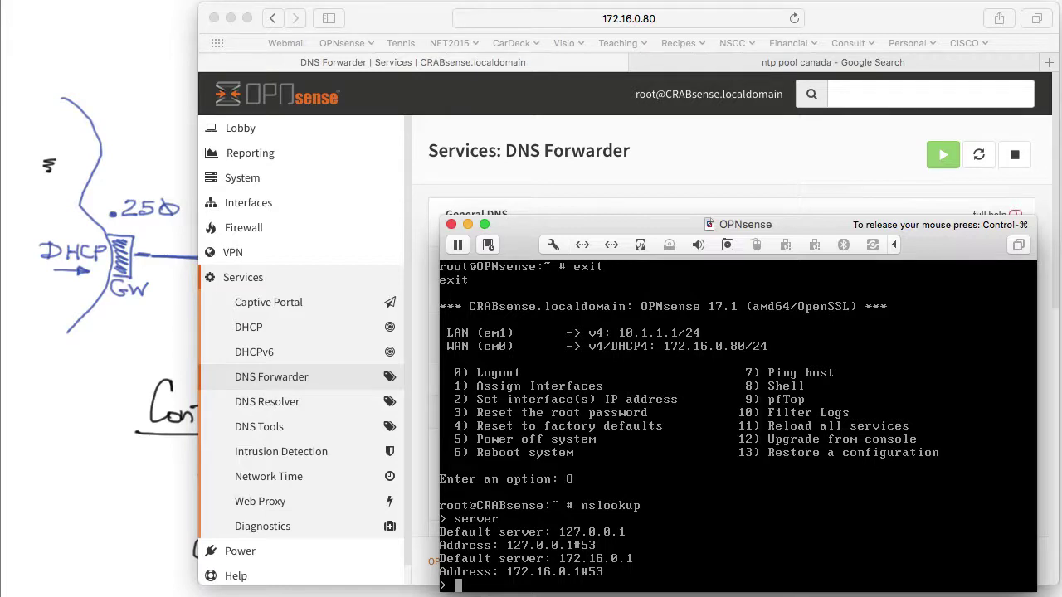
text(www.apple.com)
key(Return)
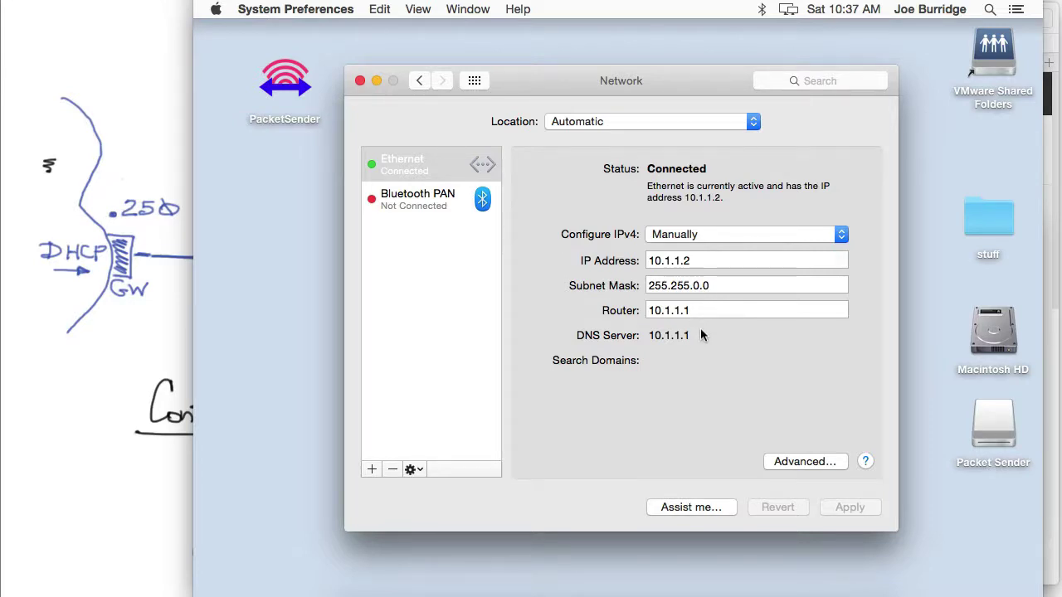
In the OS X virtual machine, replace the Network preferences with Safari, visit the packetsender.com Download page and close the browser window
click(360, 81)
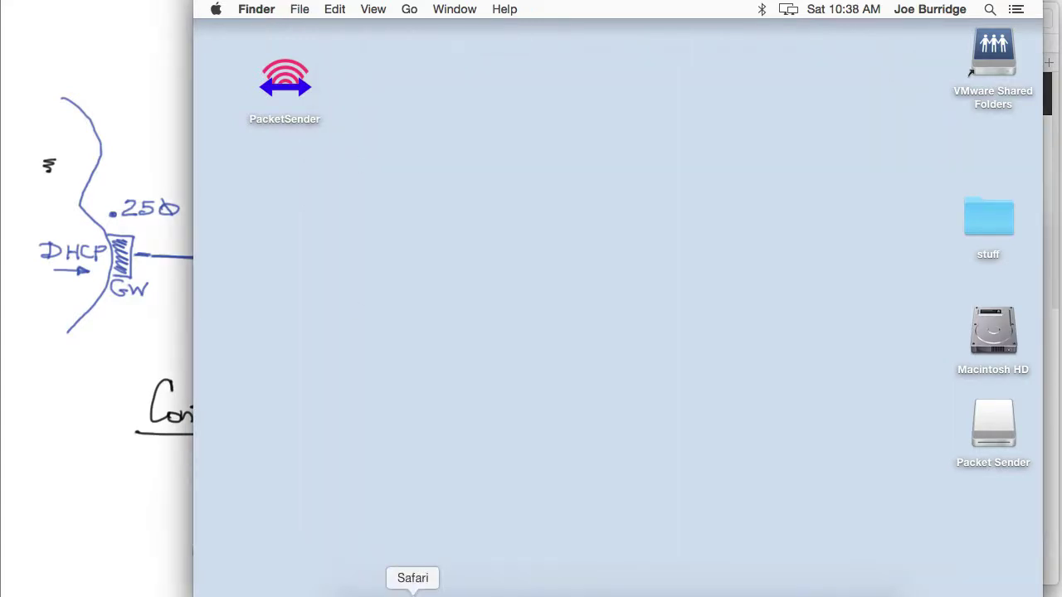
click(413, 592)
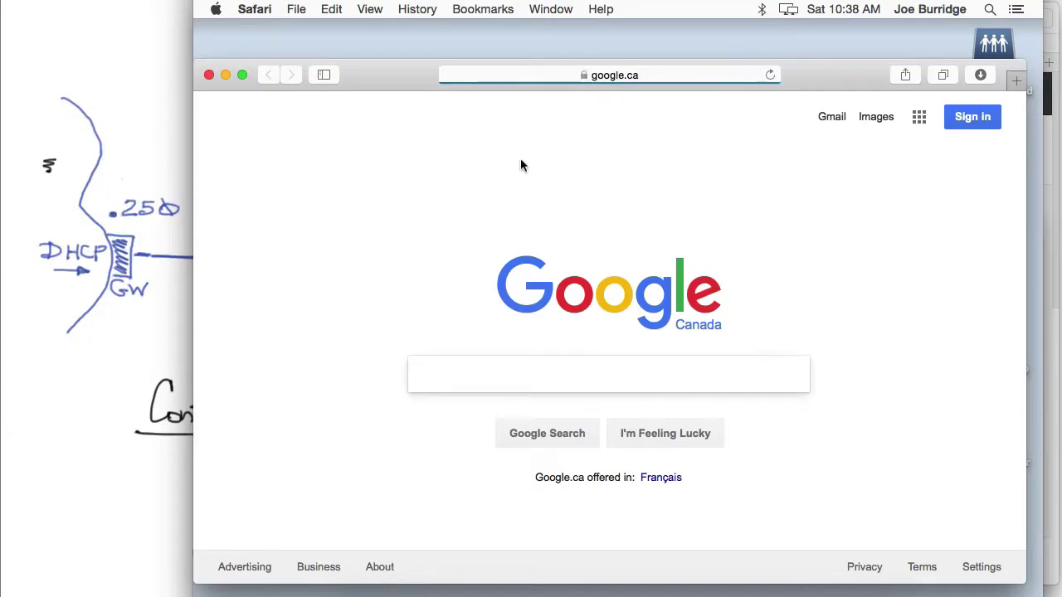
click(614, 76)
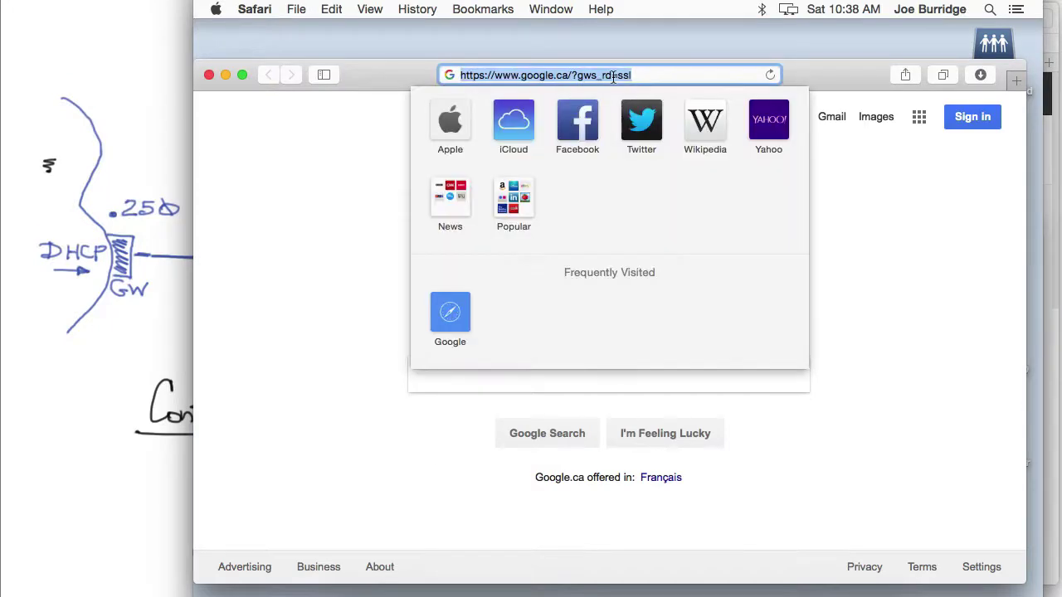
text(packetsender.com)
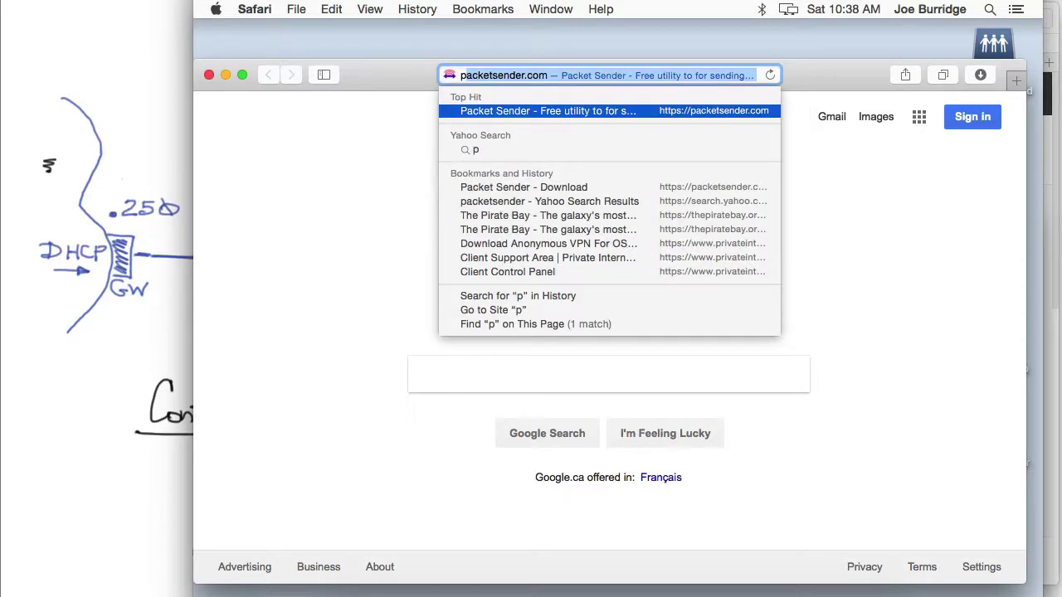
key(Return)
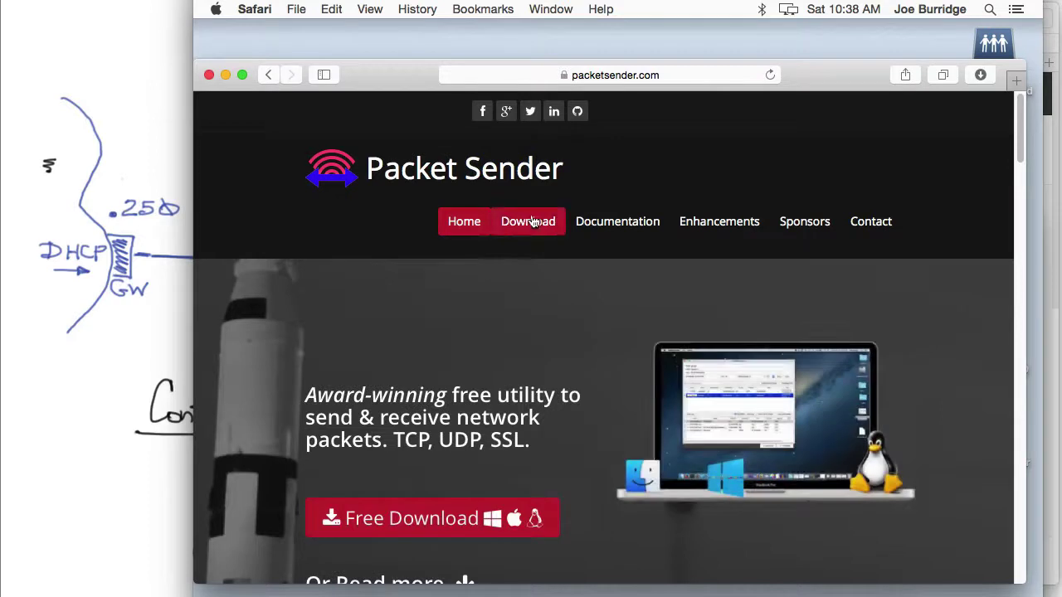
click(534, 219)
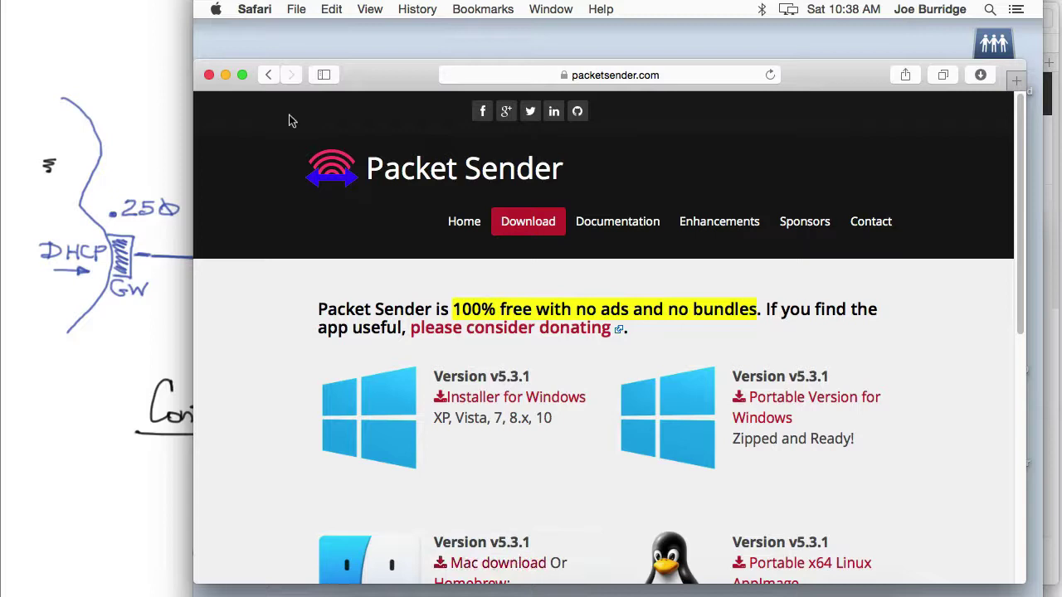
click(209, 76)
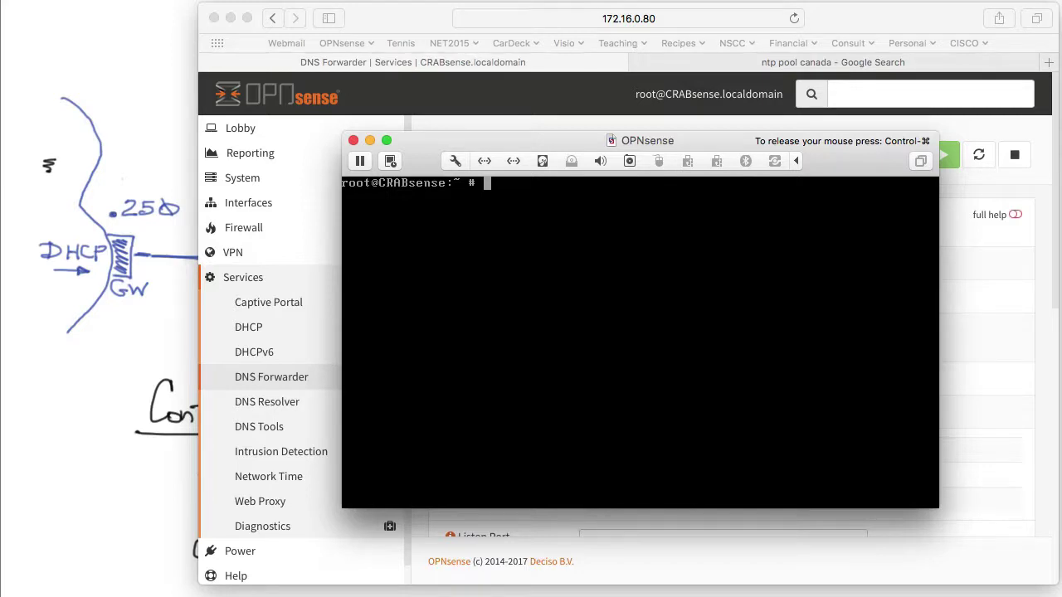
Check the firewall's clock with the date command in the OPNsense shell and minimise the console window
text(date)
key(Return)
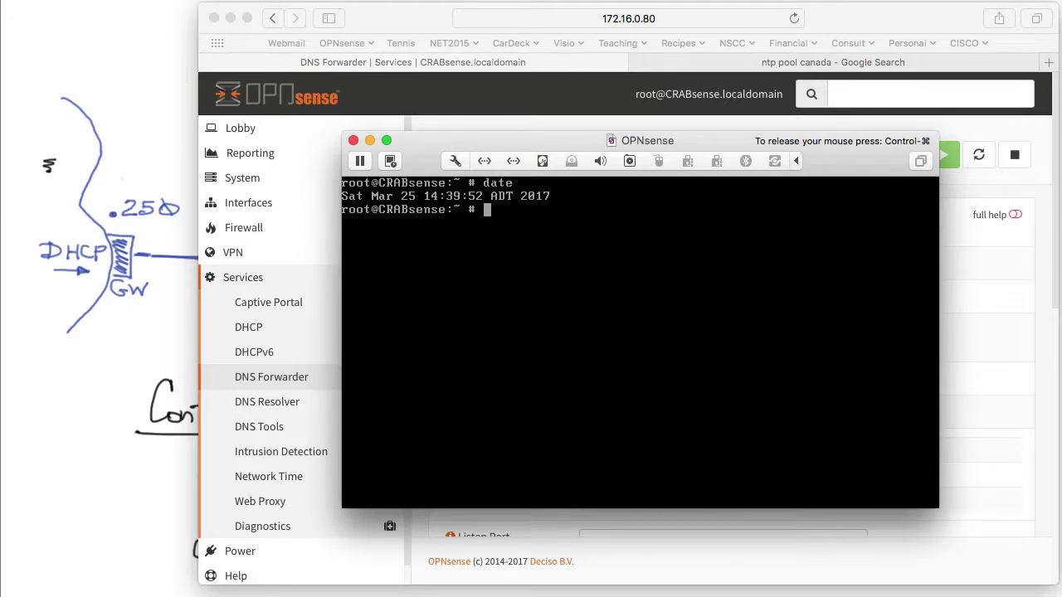
key(ctrl+super)
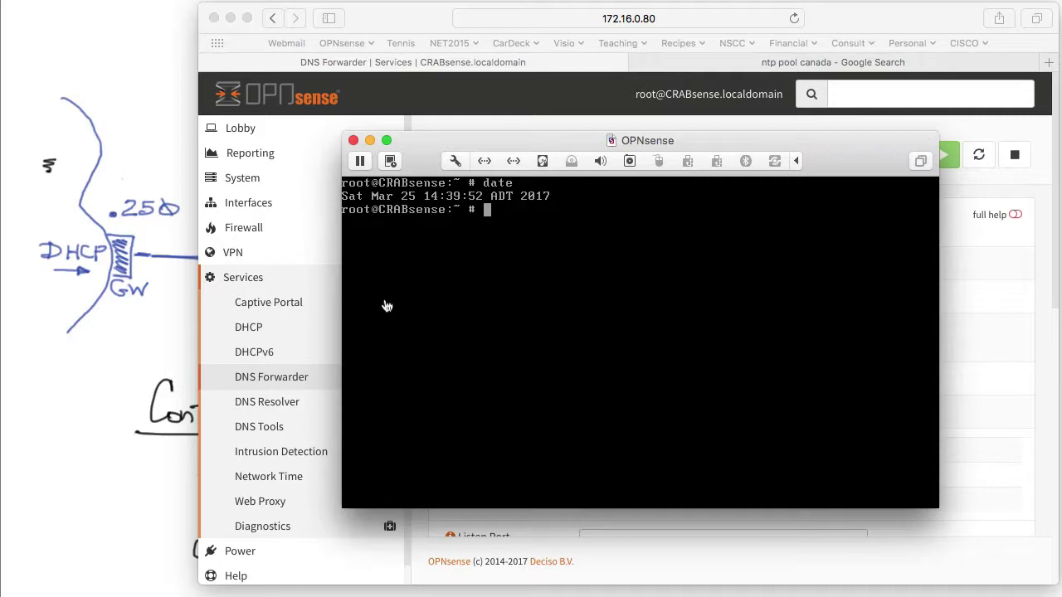
click(370, 140)
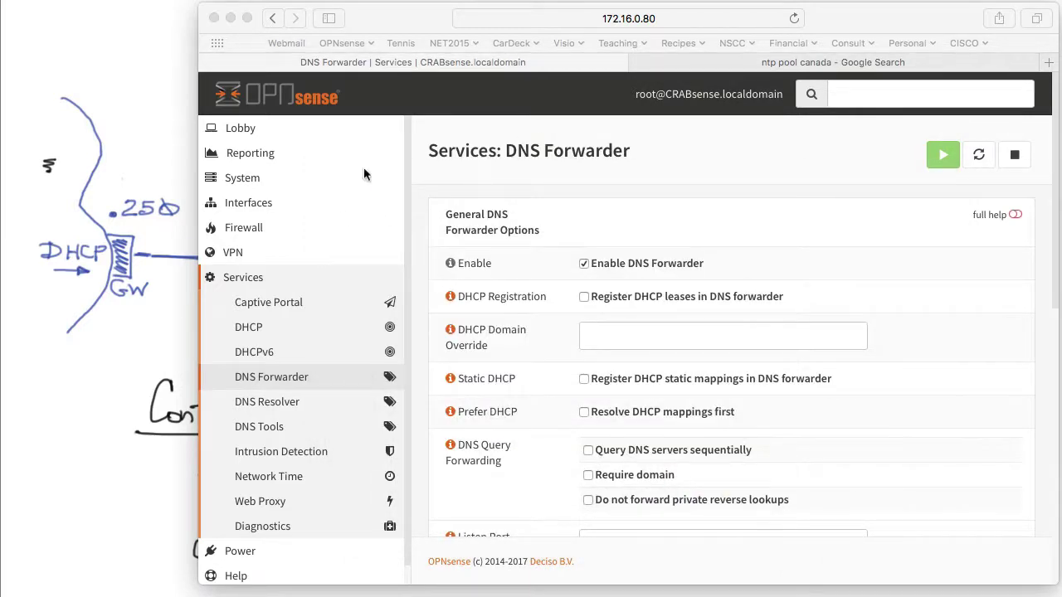
Open the general System settings and review the hostname, time zone and DNS server options
click(243, 178)
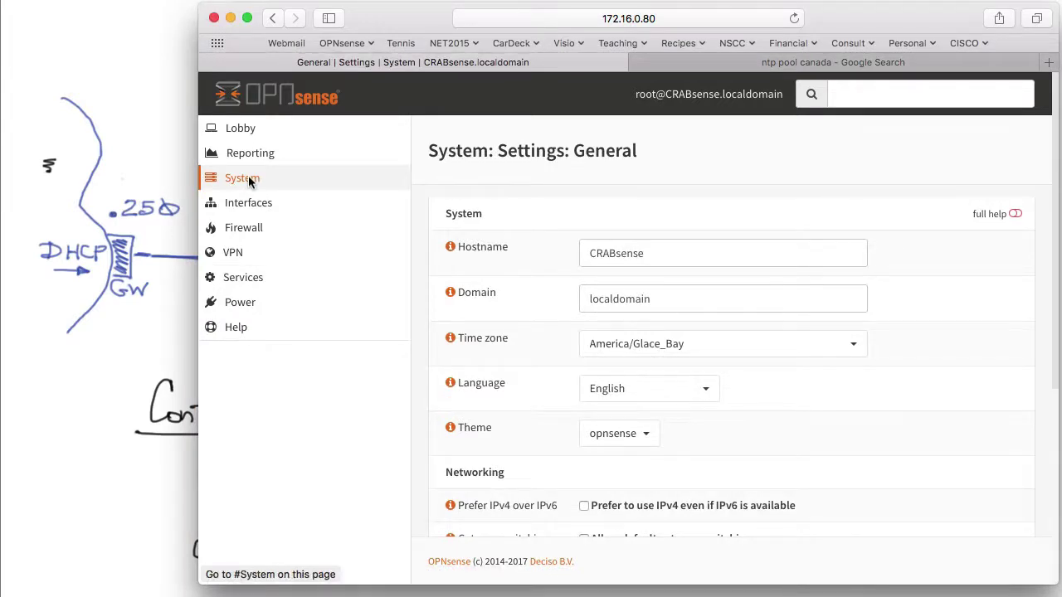
click(243, 178)
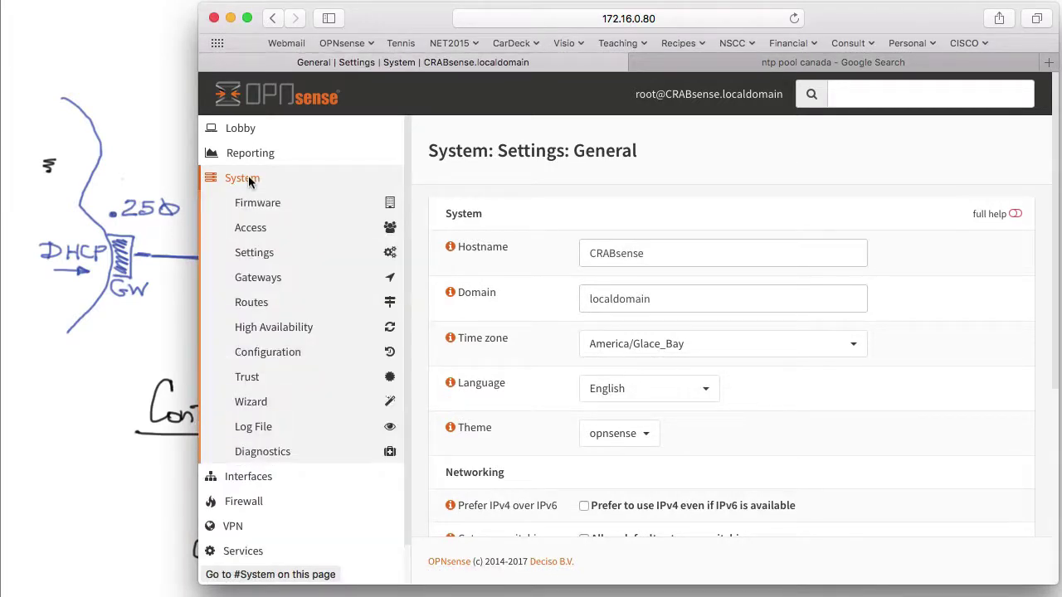
click(257, 254)
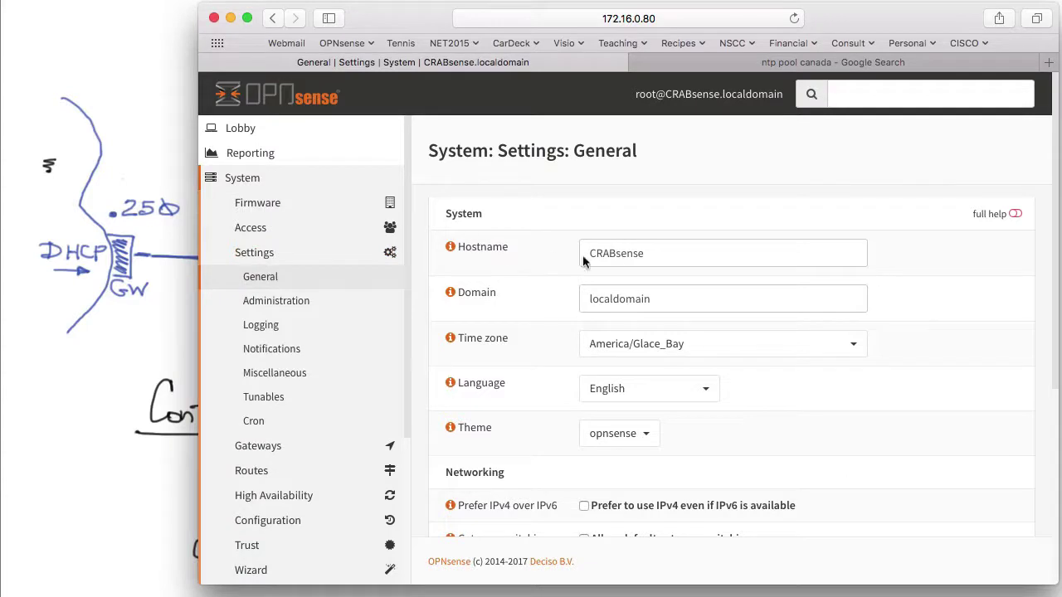
drag(659, 253, 554, 253)
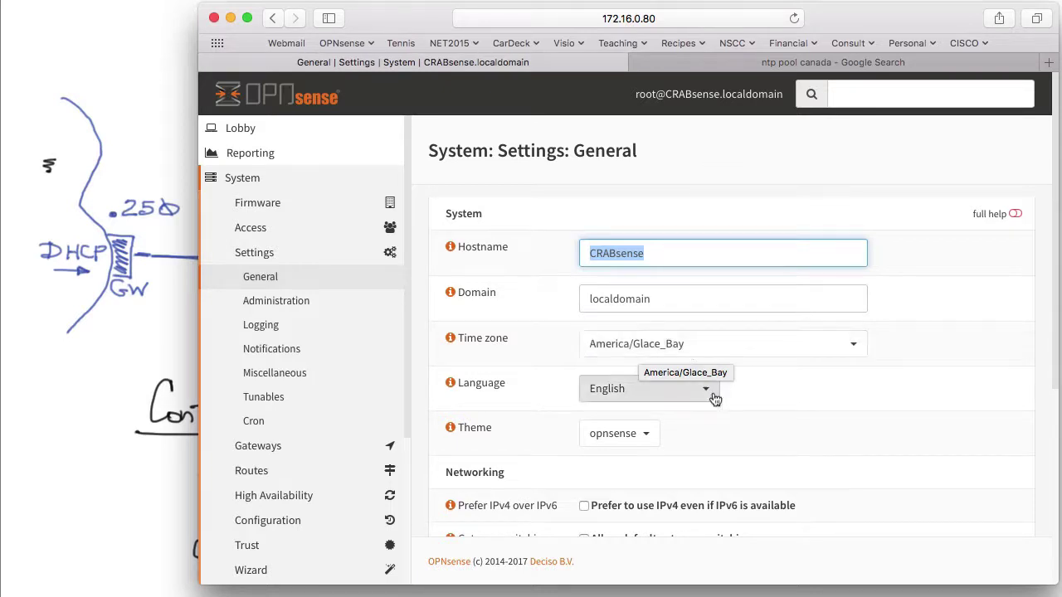
scroll(713, 398, down, 3)
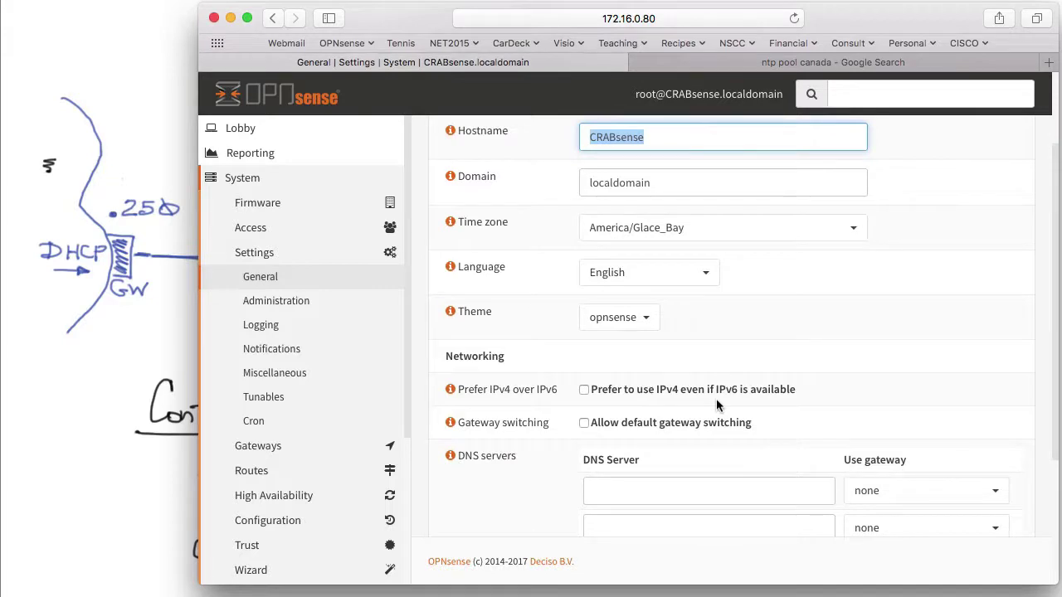
scroll(717, 405, down, 5)
click(601, 503)
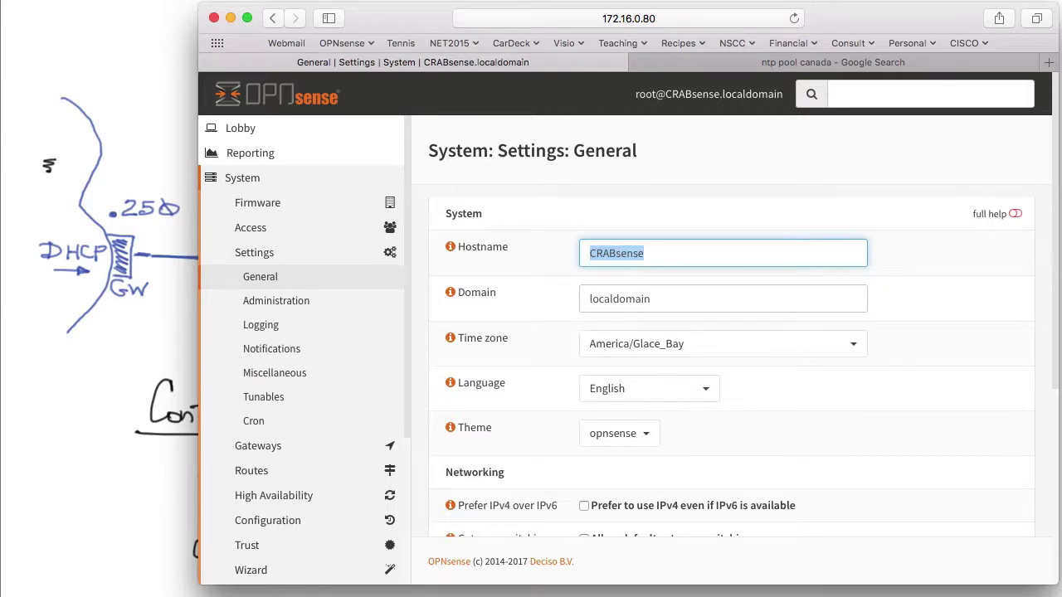
Run date again in the OPNsense console and return to the general System settings in the web interface
key(super+Tab)
click(640, 340)
text(date)
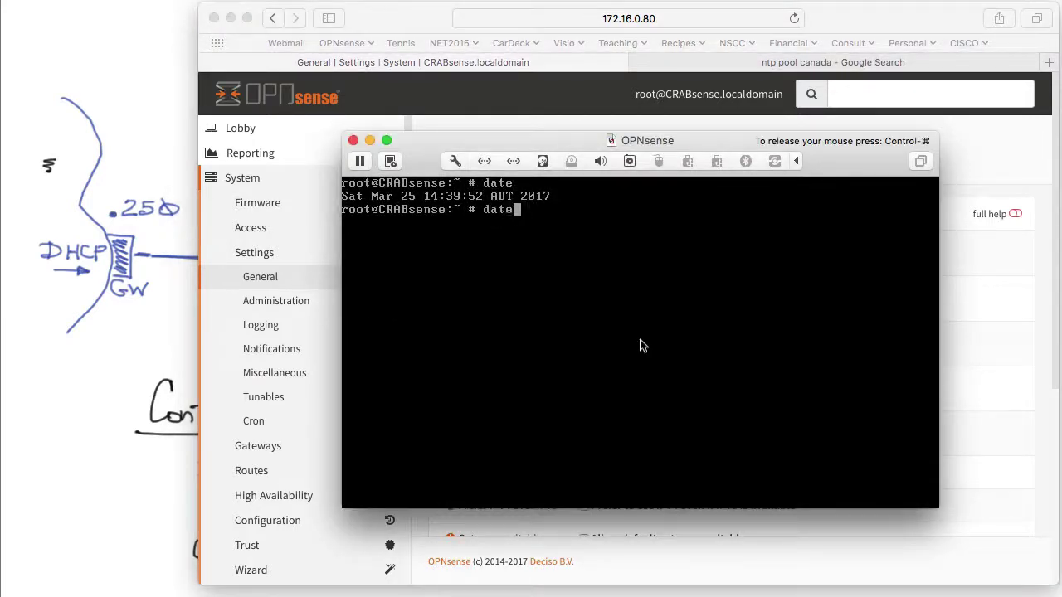
key(Return)
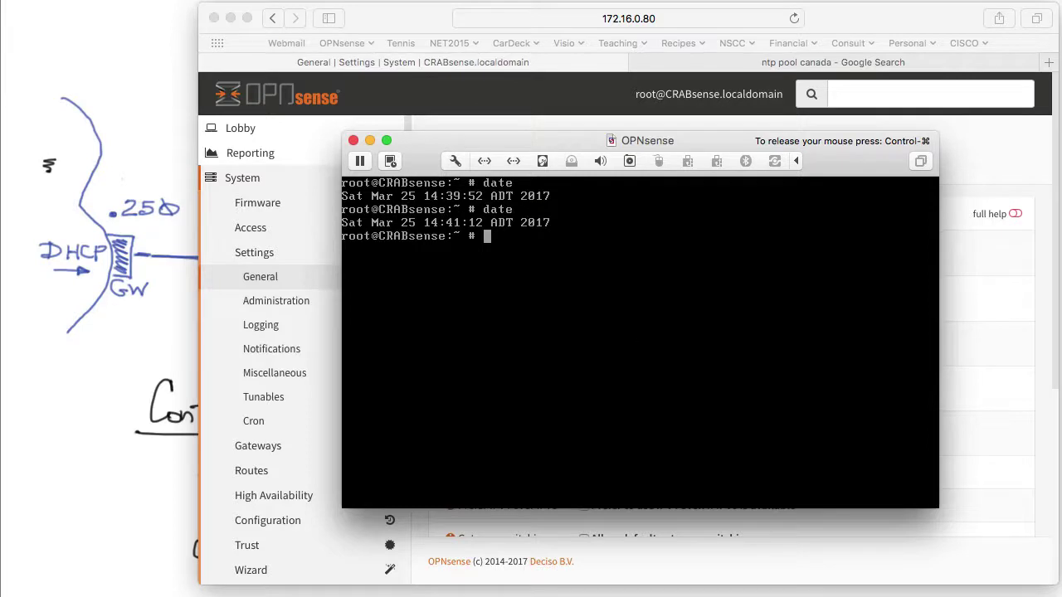
key(ctrl+super)
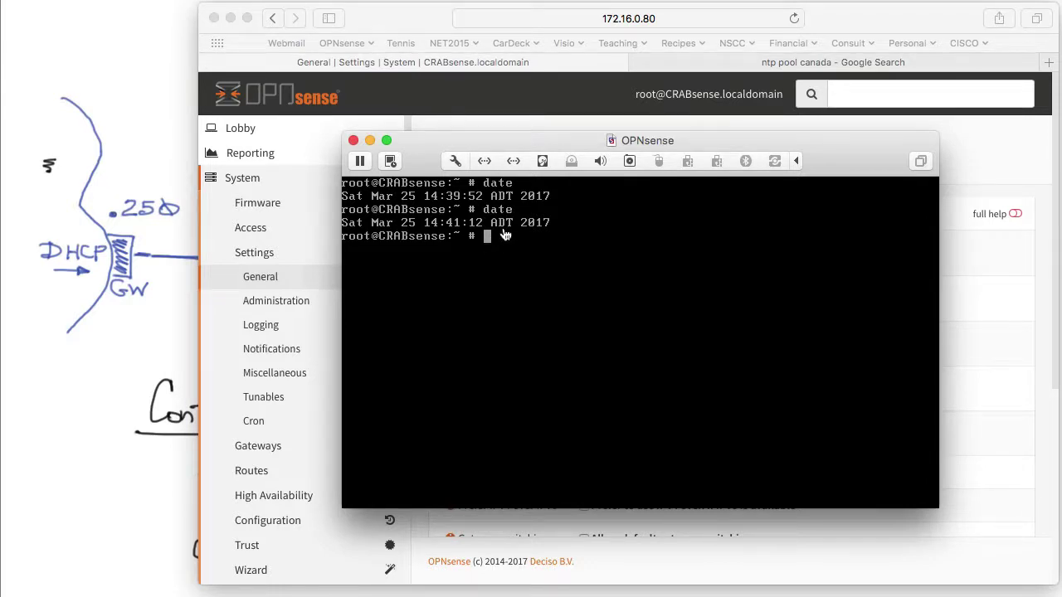
key(super+Tab)
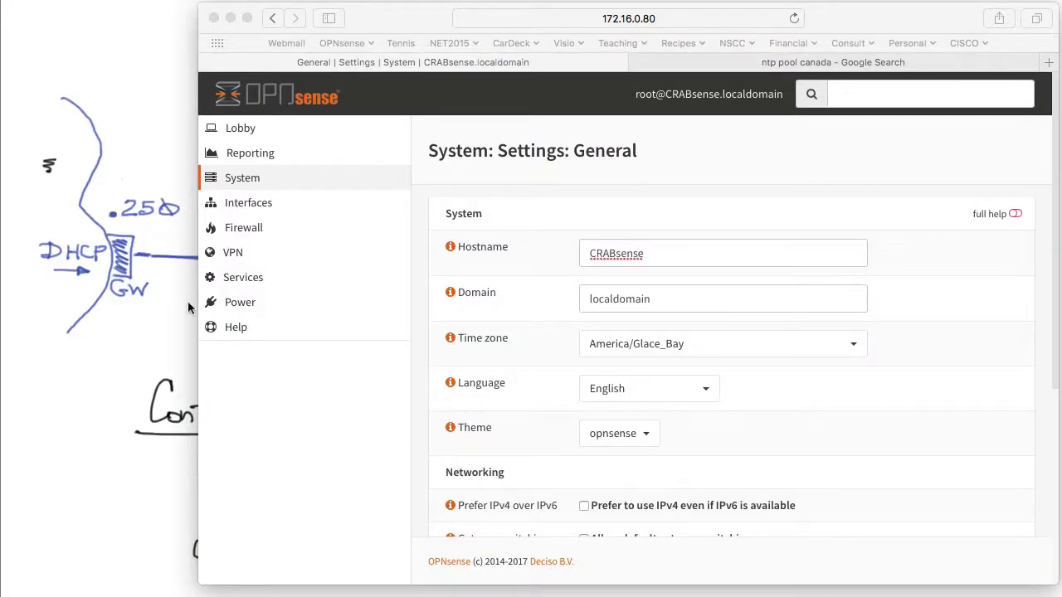
Open the general Network Time settings and compare the configured time server with the "ntp pool canada" search results
click(246, 279)
click(247, 279)
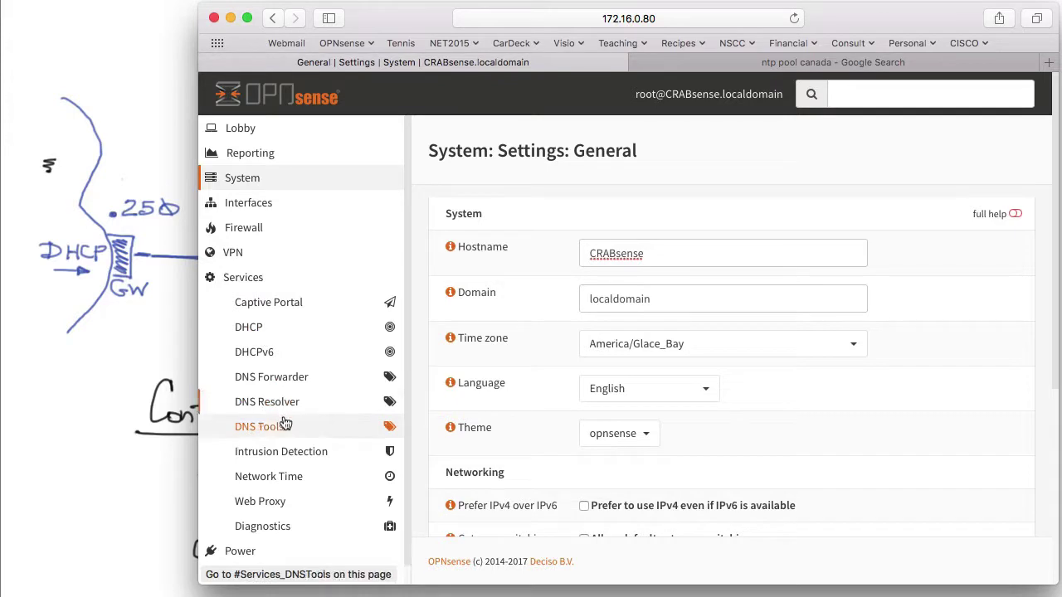
click(276, 478)
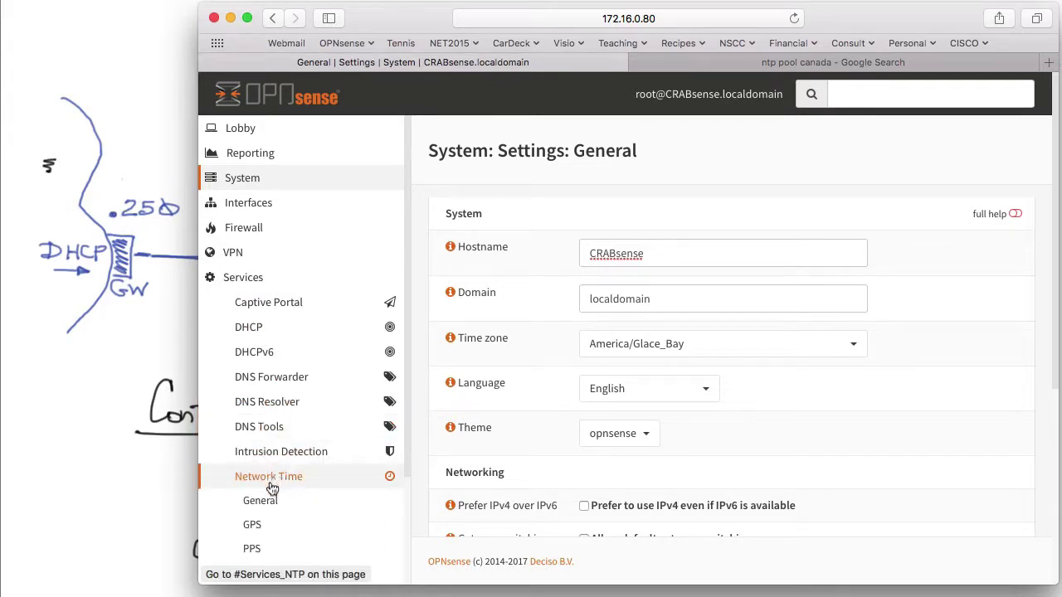
click(264, 501)
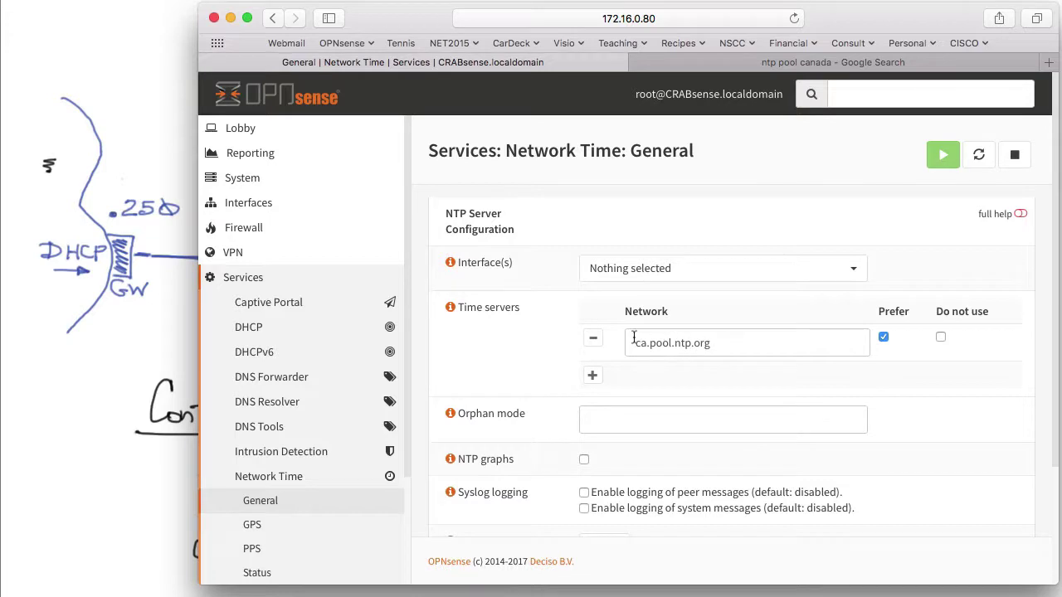
click(743, 63)
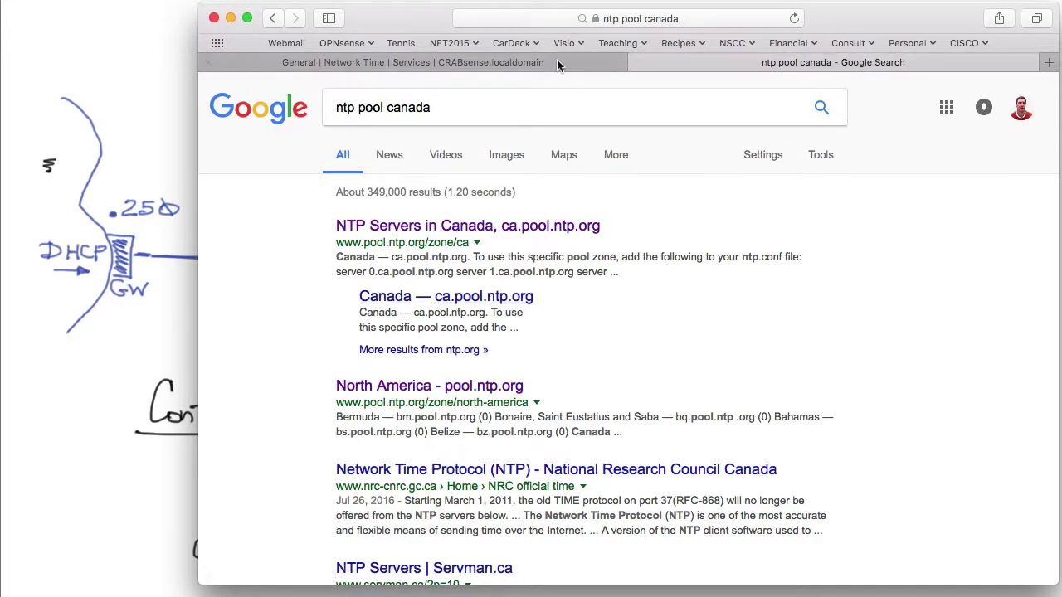
click(515, 62)
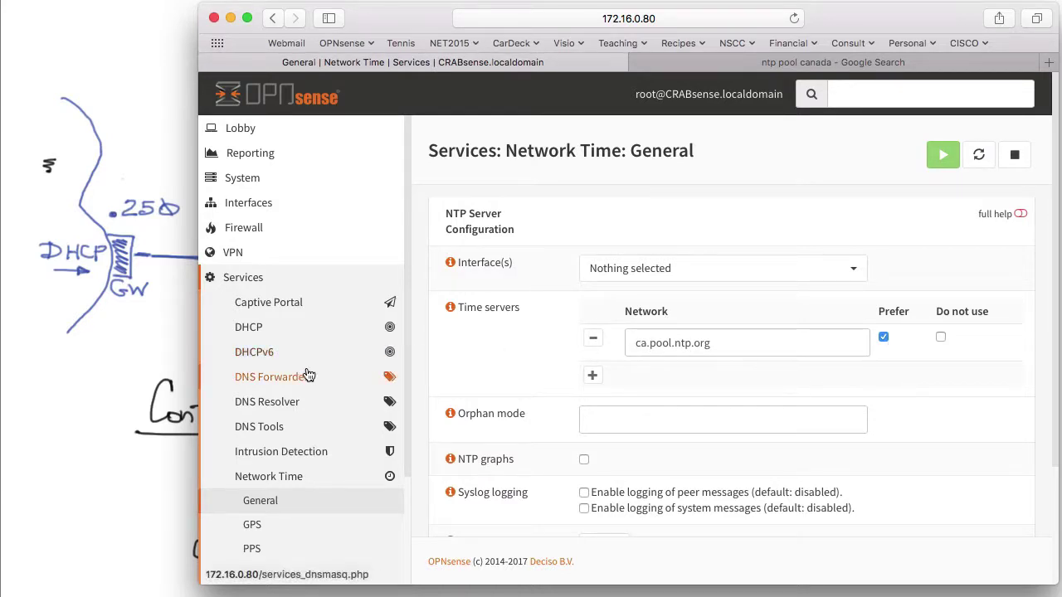
Open the Network Time status page and check the firewall's synchronisation with its time server
scroll(307, 375, down, 5)
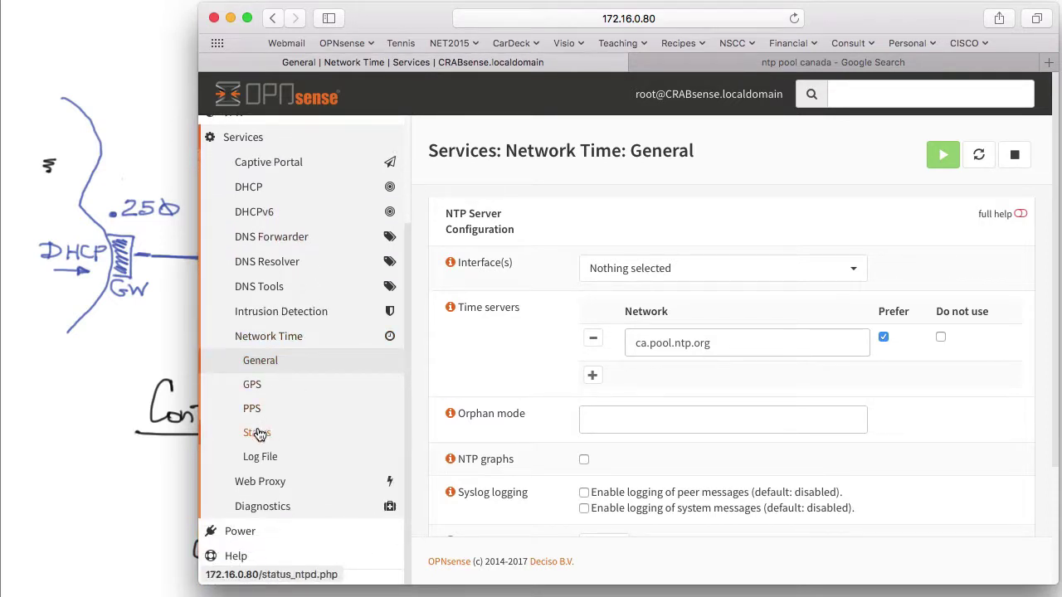
click(257, 433)
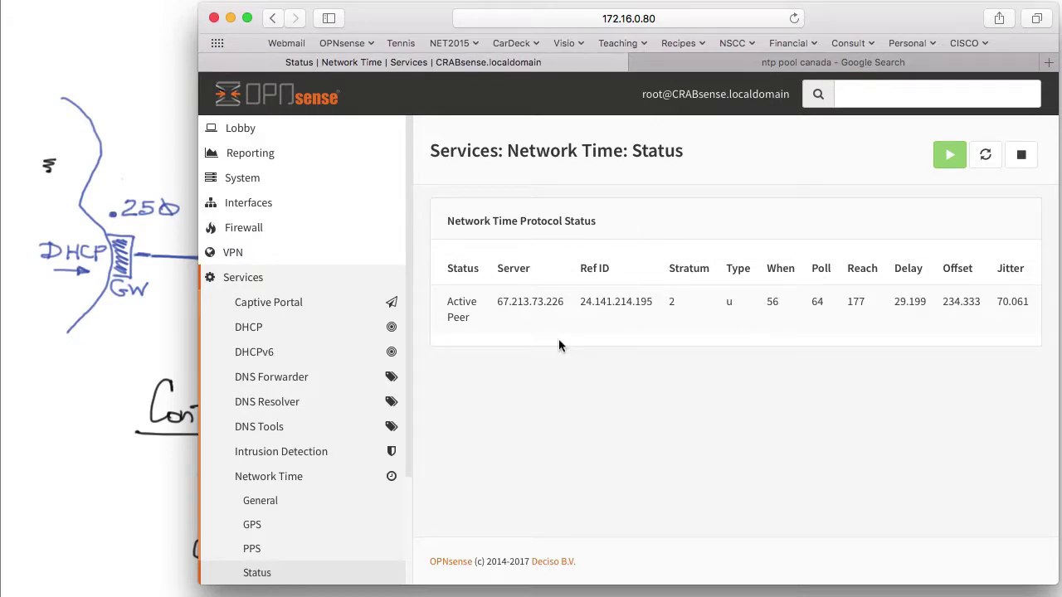
key(super+Tab)
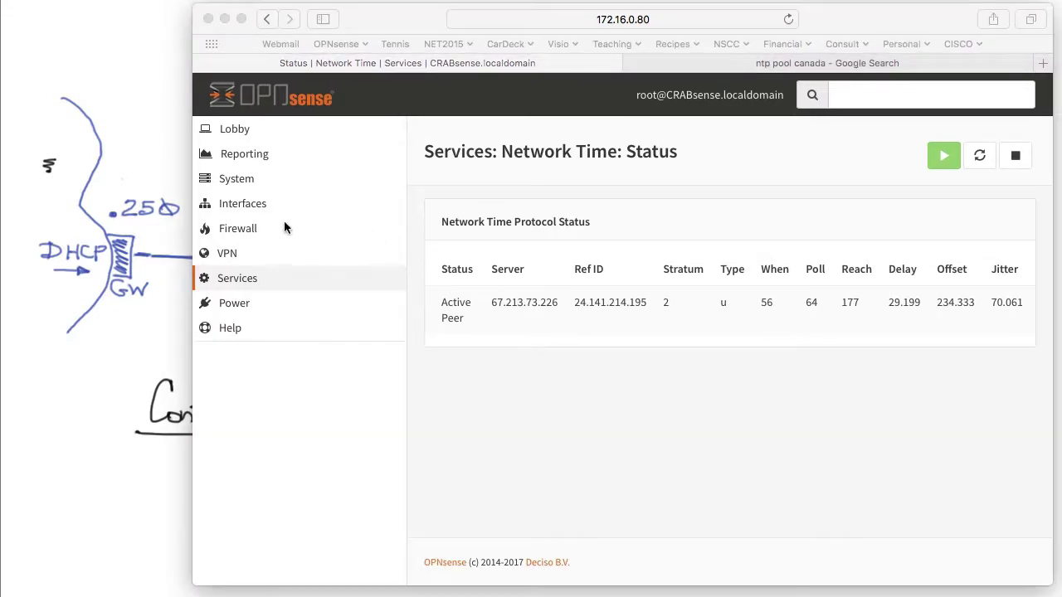
Open the firewall's outbound NAT settings and review the rule generation mode and the automatic rules
click(232, 231)
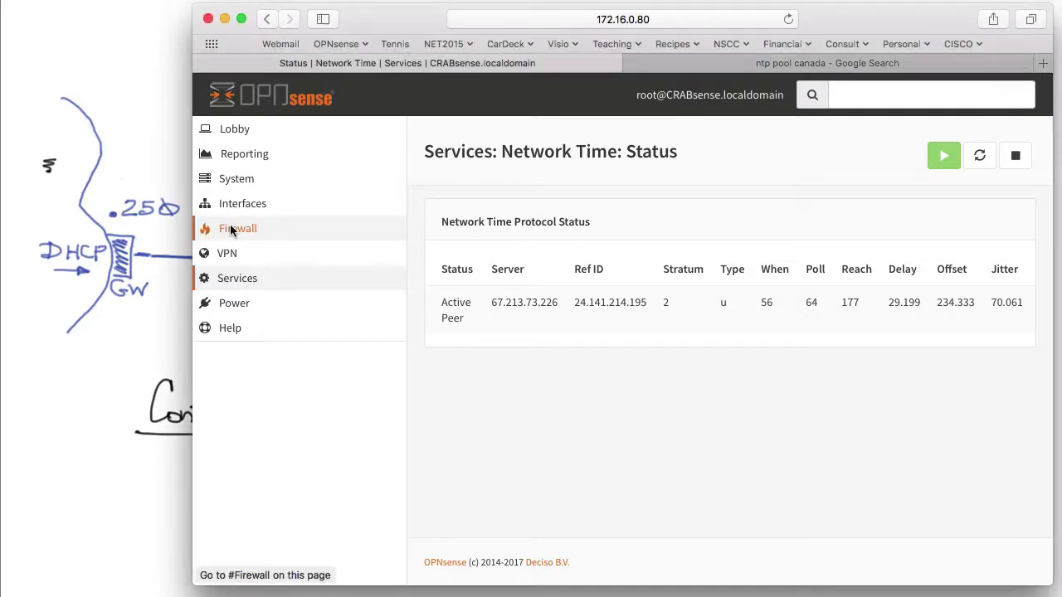
click(232, 230)
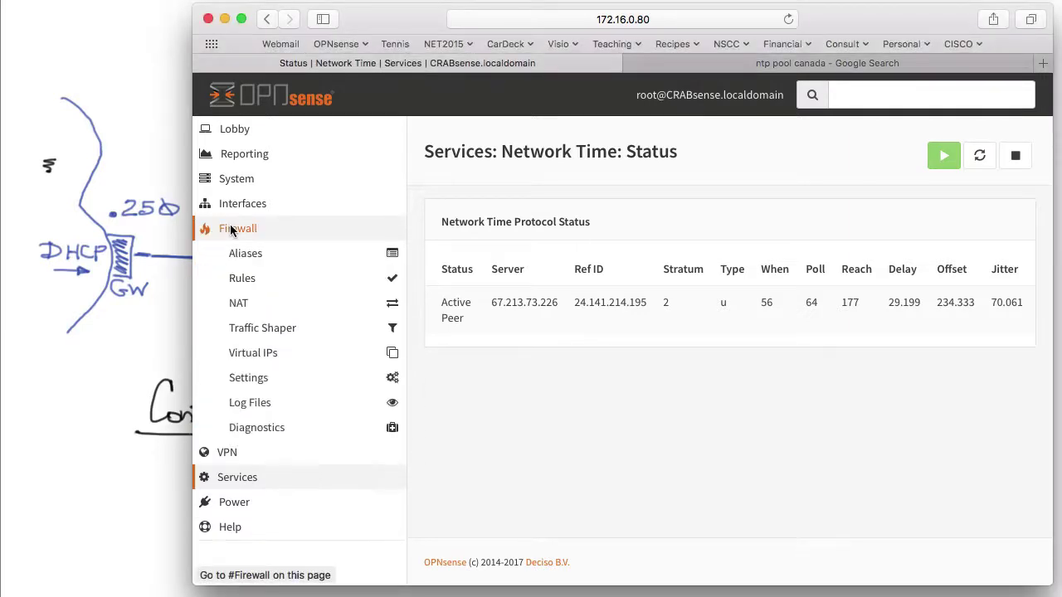
click(240, 306)
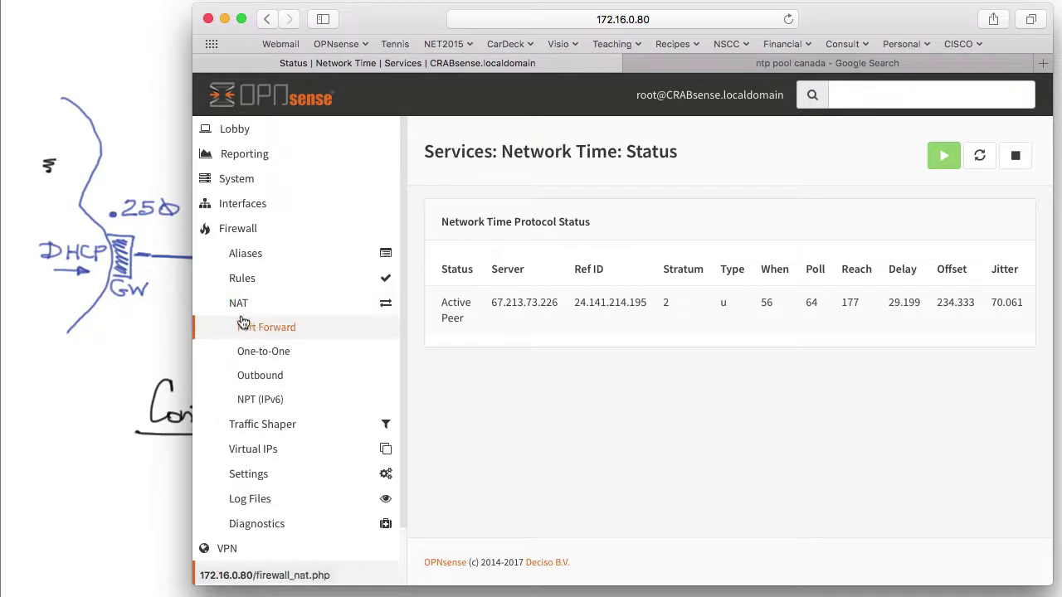
click(249, 377)
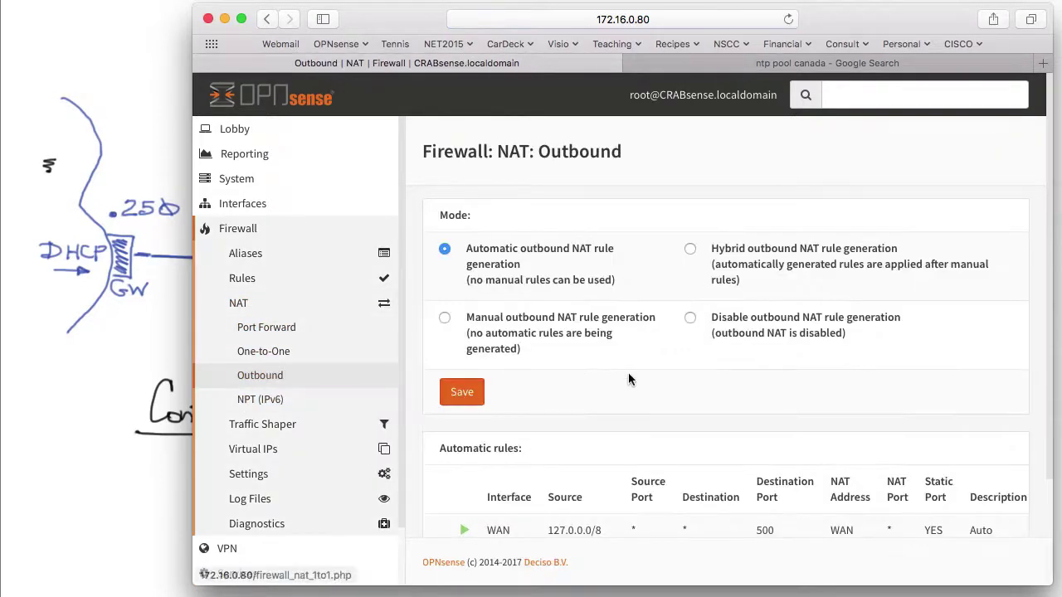
scroll(628, 379, down, 3)
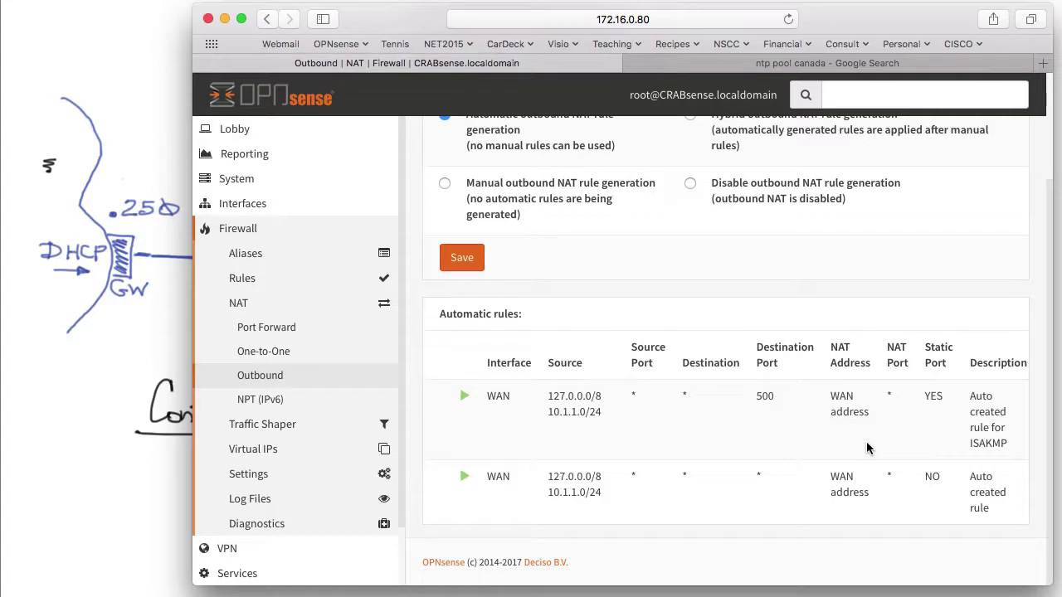
scroll(866, 448, up, 3)
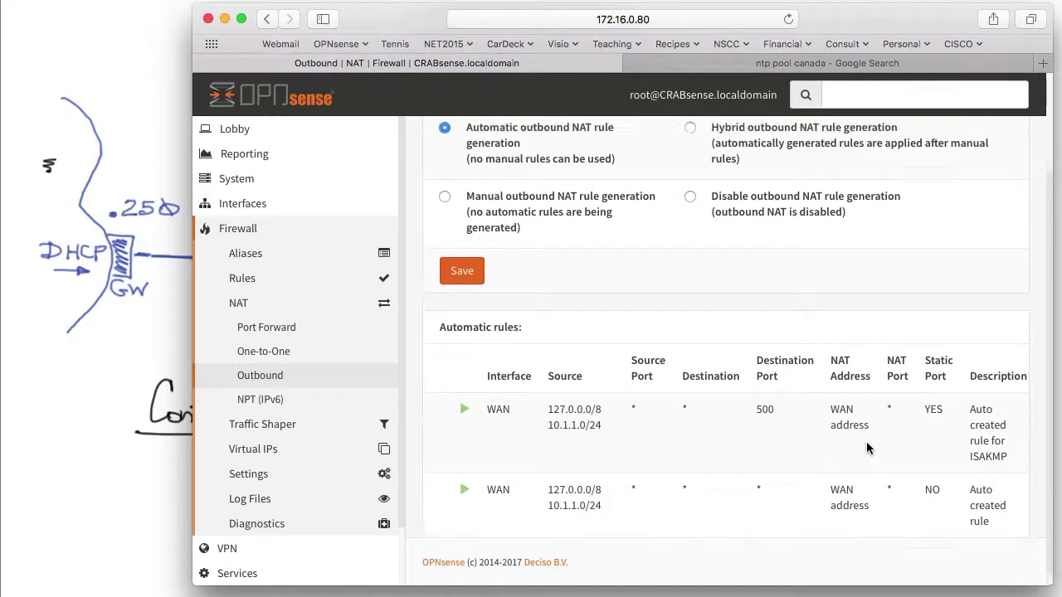
Set the outbound NAT mode to Disable outbound NAT rule generation, save it and apply the changes
click(691, 317)
click(462, 394)
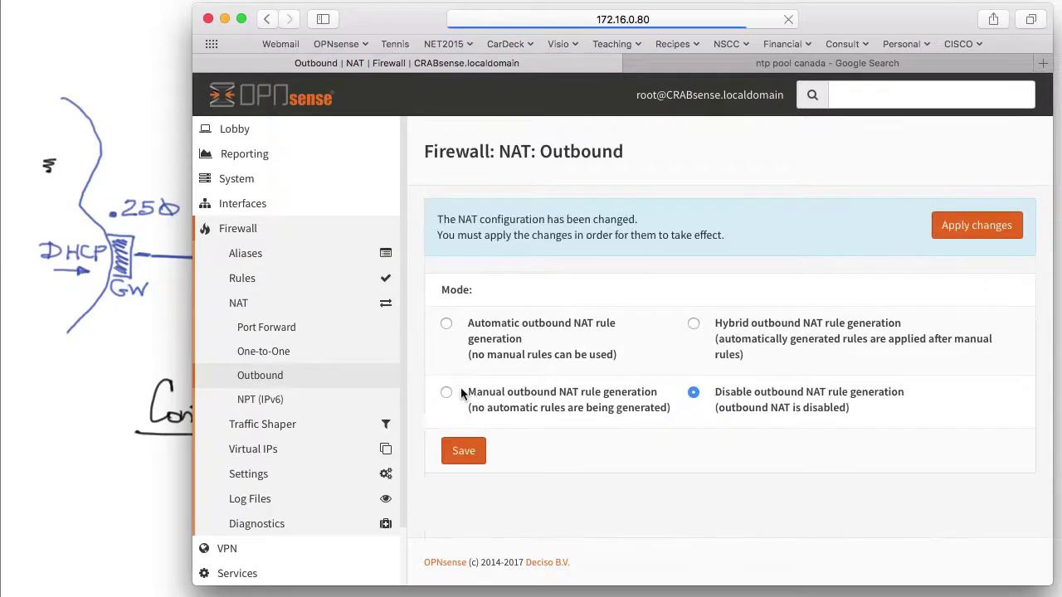
click(984, 235)
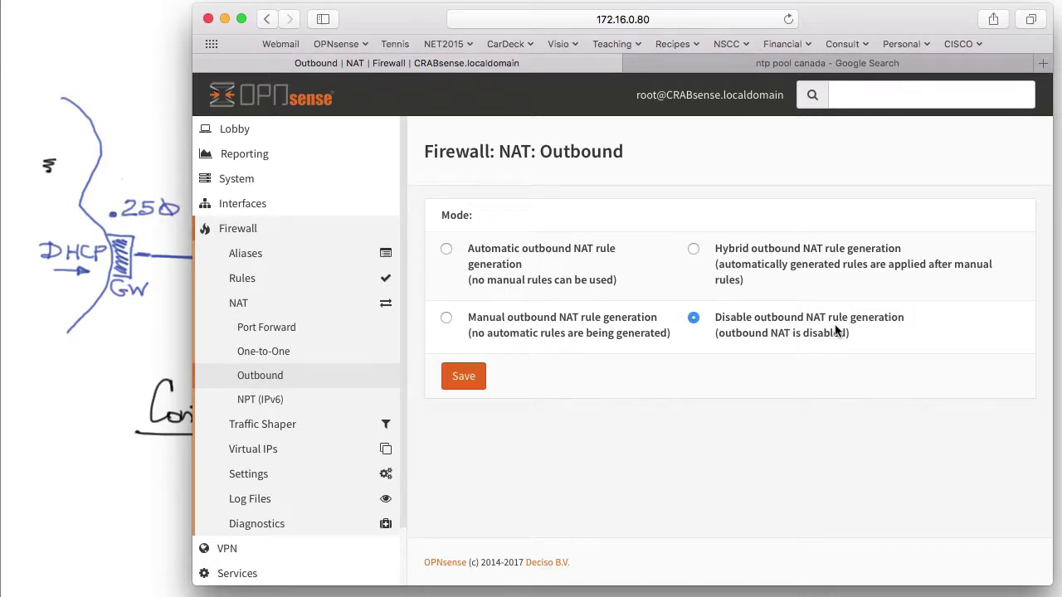
Set the outbound NAT mode to Automatic outbound NAT rule generation, save it and apply the changes
click(447, 249)
click(462, 377)
click(951, 217)
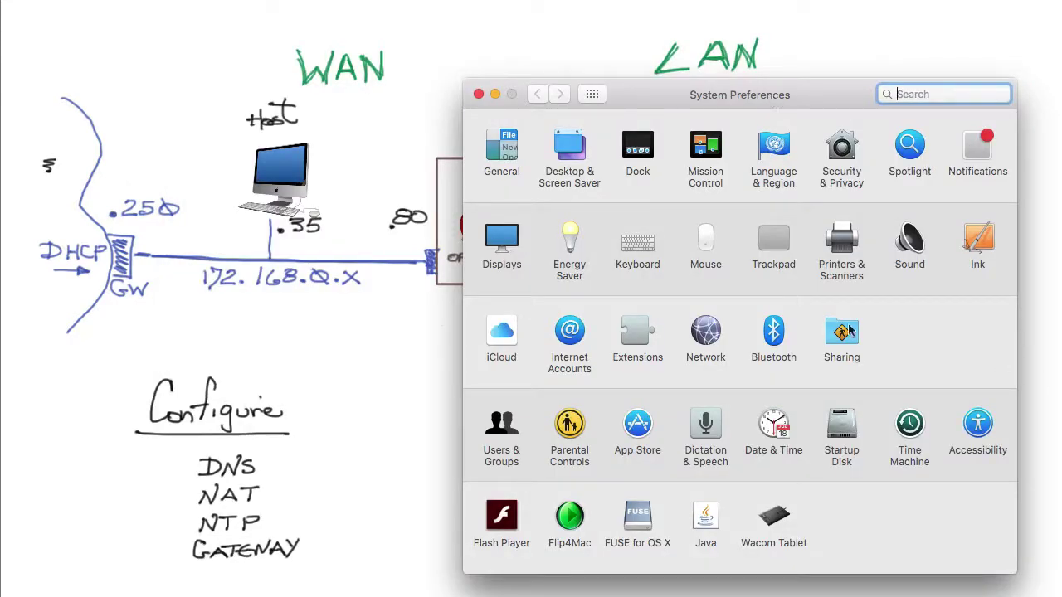
Close System Preferences and mark the host's gateway on the network diagram with a GW arrow and a box around .250
key(super+q)
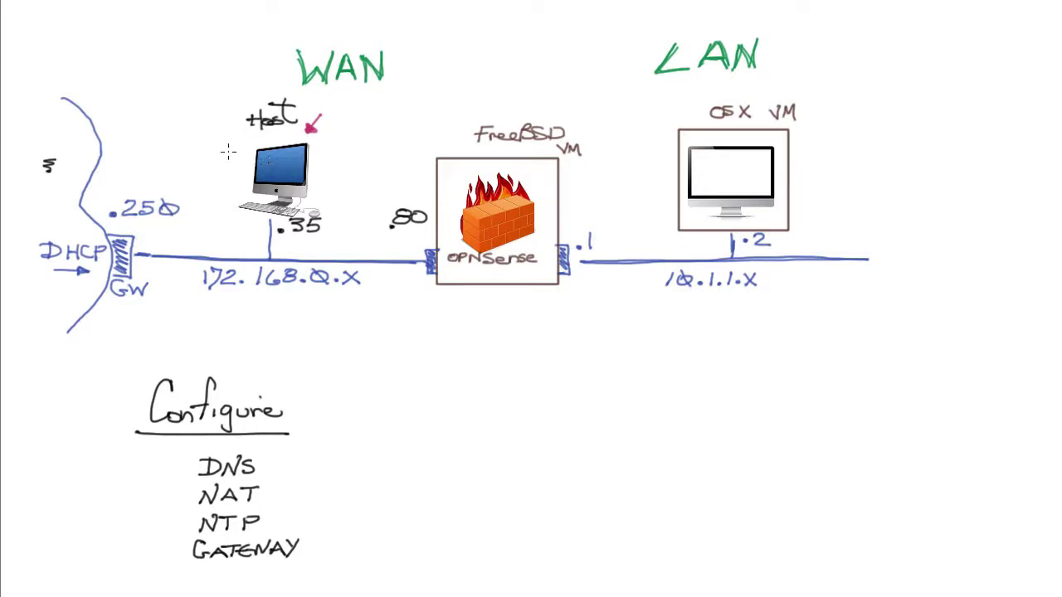
mouse_move(189, 108)
mouse_down()
mouse_move(181, 121)
mouse_move(213, 112)
mouse_move(196, 142)
mouse_move(108, 140)
mouse_move(129, 139)
mouse_up()
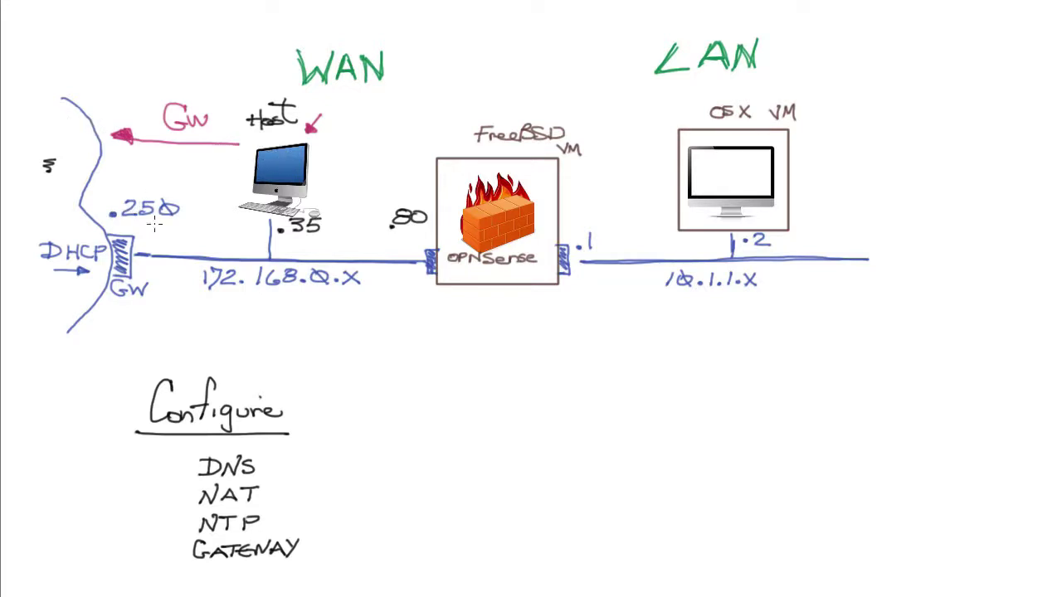
mouse_move(180, 225)
mouse_down()
mouse_move(108, 224)
mouse_move(109, 188)
mouse_move(197, 190)
mouse_move(196, 222)
mouse_up()
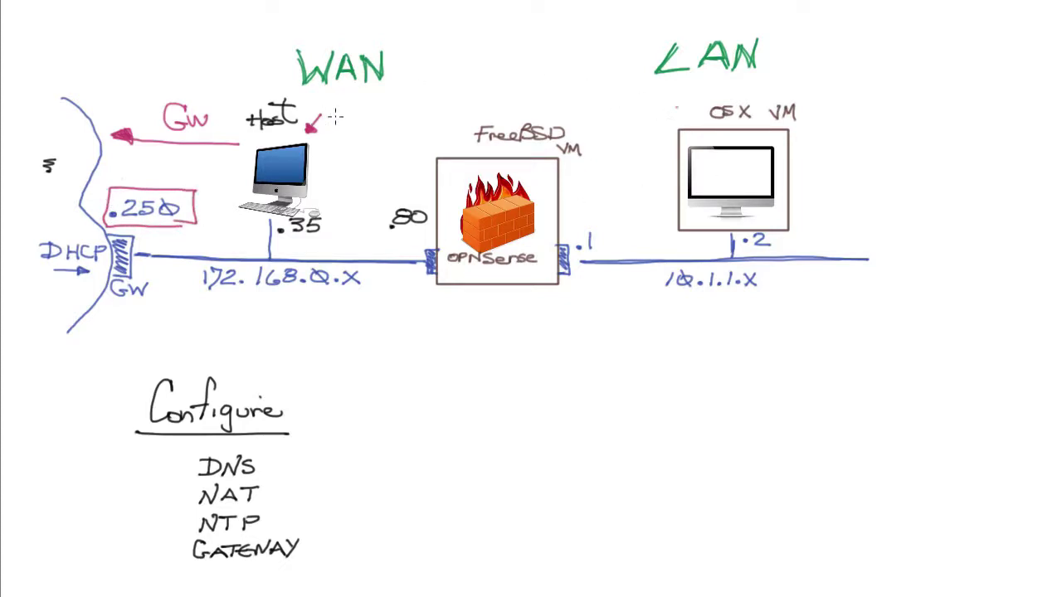
Draw arrows in both directions between the OS X VM and the host, labelling each with 10.1.1.2
mouse_move(679, 106)
mouse_down()
mouse_move(628, 85)
mouse_move(461, 84)
mouse_move(367, 104)
mouse_move(381, 108)
mouse_move(383, 95)
mouse_up()
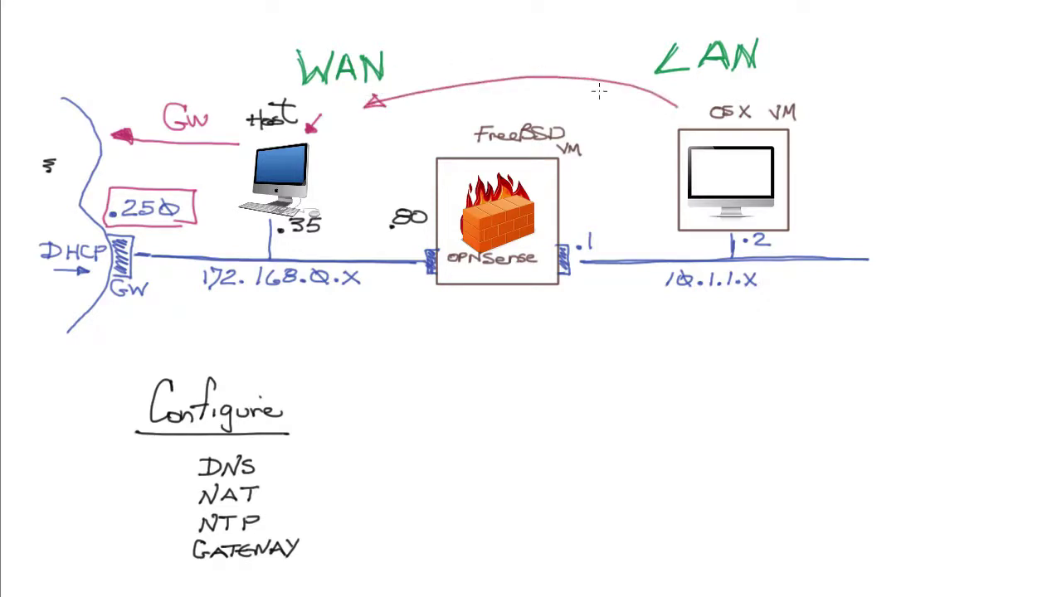
mouse_move(479, 46)
mouse_down()
mouse_move(523, 52)
mouse_move(569, 37)
mouse_move(577, 54)
mouse_up()
mouse_move(370, 122)
mouse_down()
mouse_move(512, 105)
mouse_move(647, 113)
mouse_move(637, 122)
mouse_up()
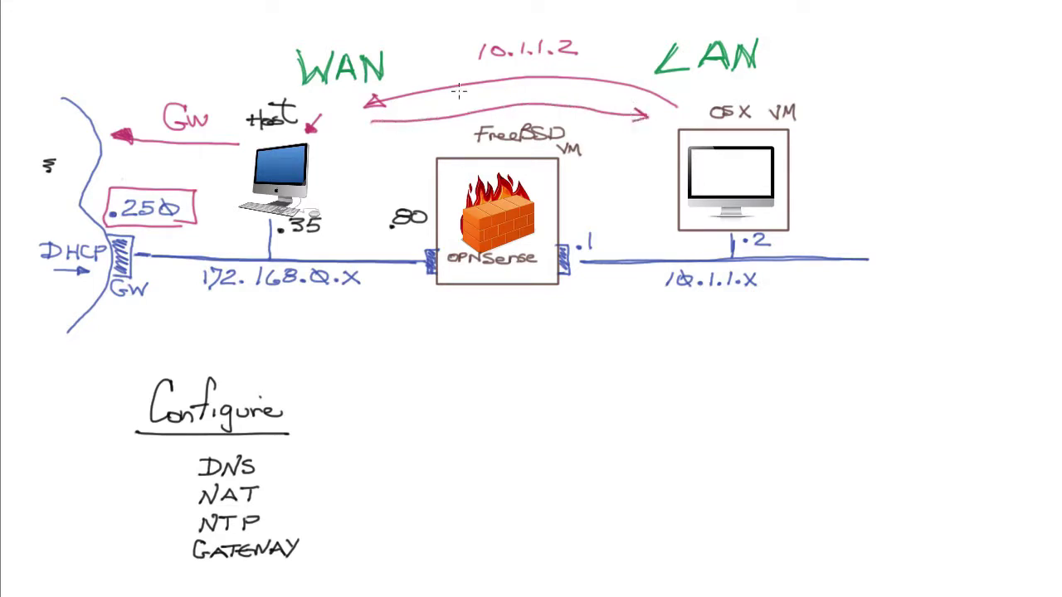
mouse_move(465, 98)
mouse_down()
mouse_move(552, 91)
mouse_move(521, 98)
mouse_up()
Draw arrows from the host to the boxed .250 gateway and a line from the host to a circled .80
drag(203, 164, 170, 186)
mouse_move(164, 169)
mouse_down()
mouse_move(161, 192)
mouse_move(184, 192)
mouse_up()
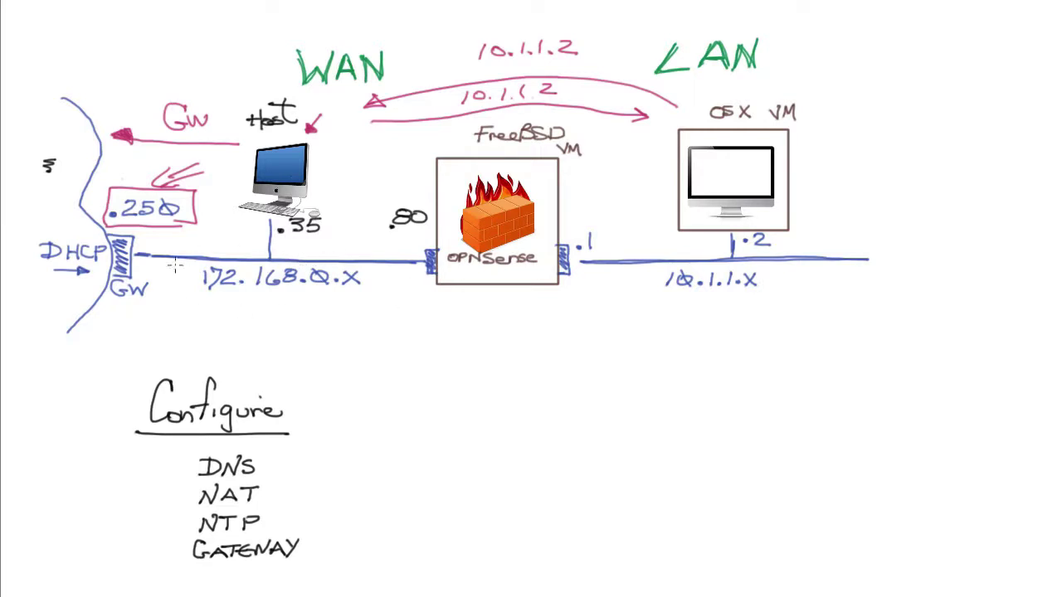
drag(231, 160, 145, 179)
mouse_move(332, 173)
mouse_down()
mouse_move(397, 208)
mouse_move(415, 247)
mouse_move(444, 202)
mouse_move(390, 239)
mouse_up()
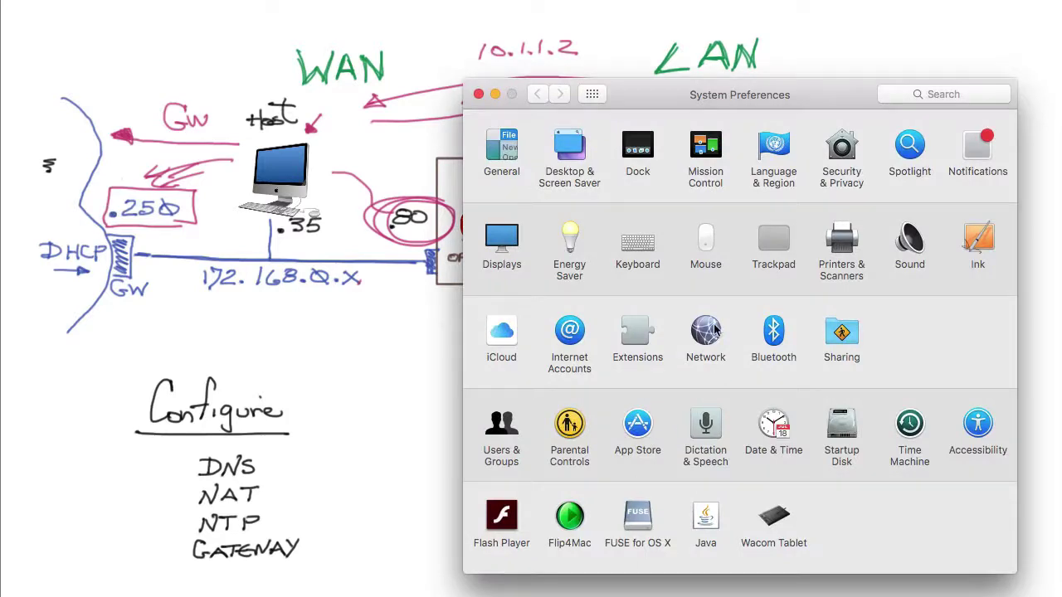
Open the host's Network preferences and view the list of network locations in the location editor
click(715, 330)
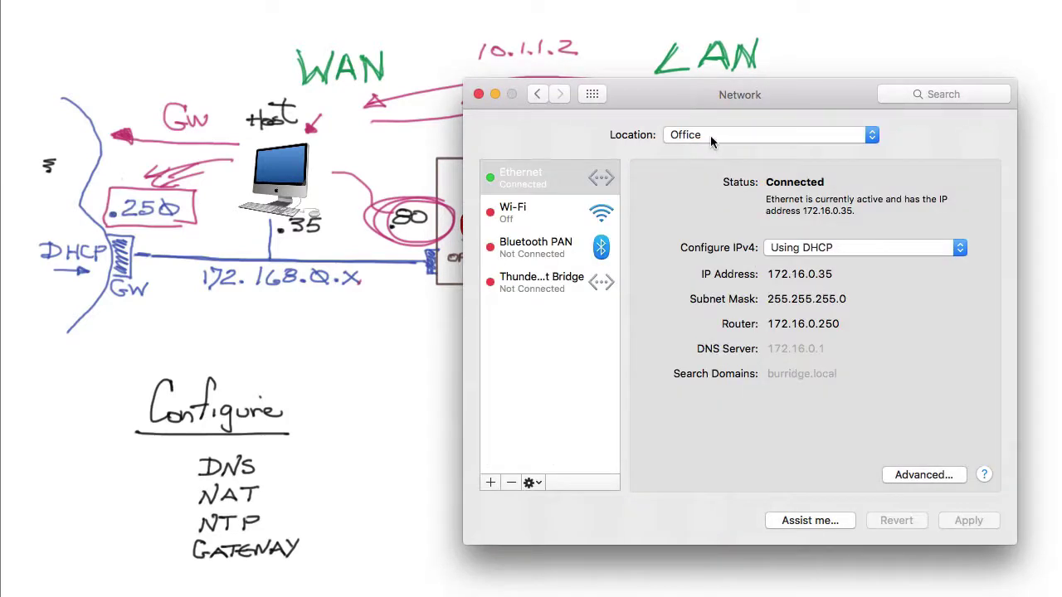
click(711, 135)
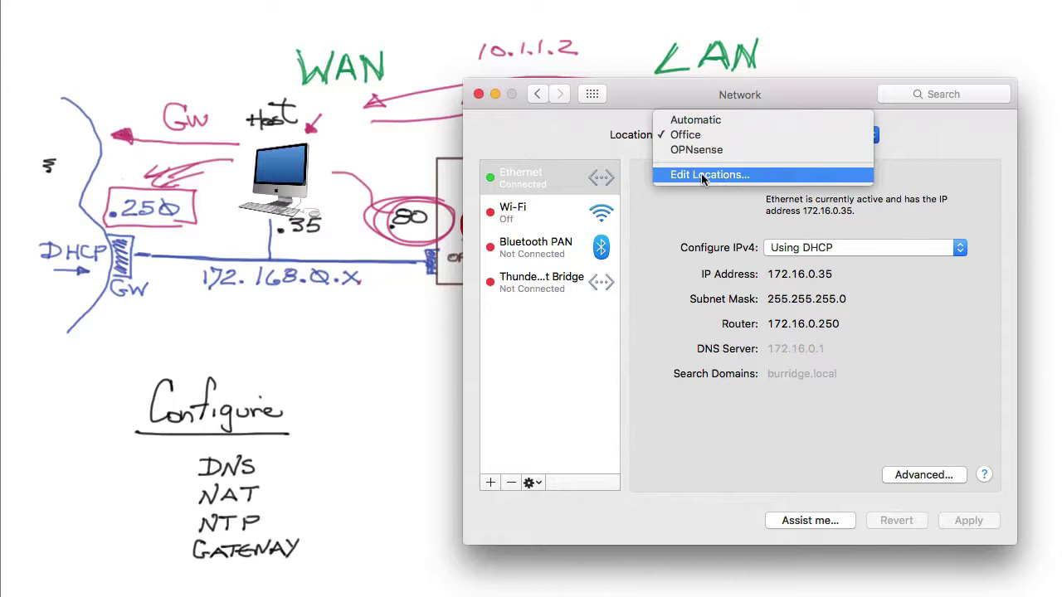
click(701, 174)
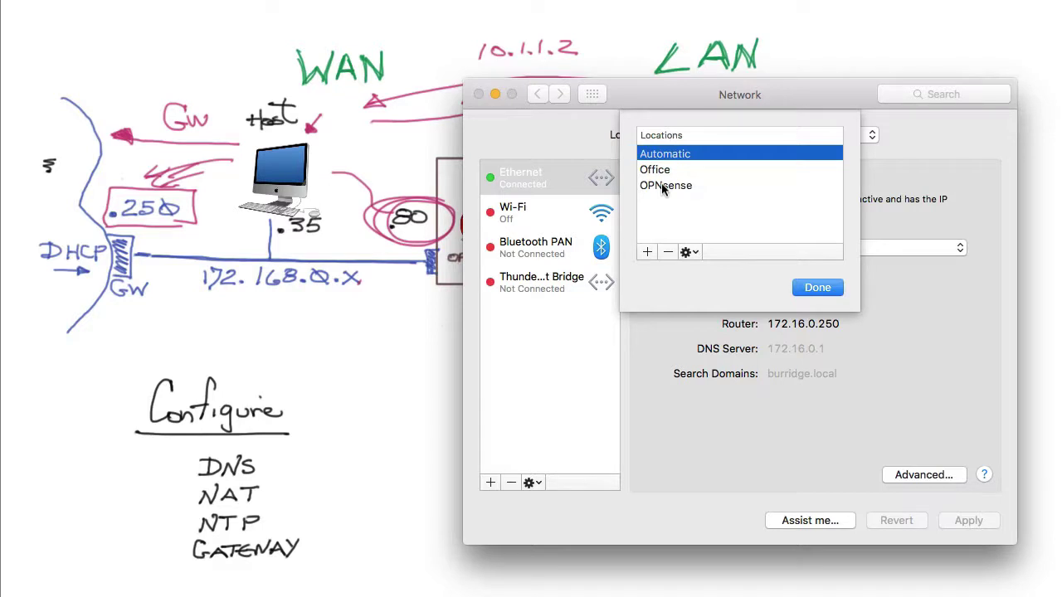
click(817, 287)
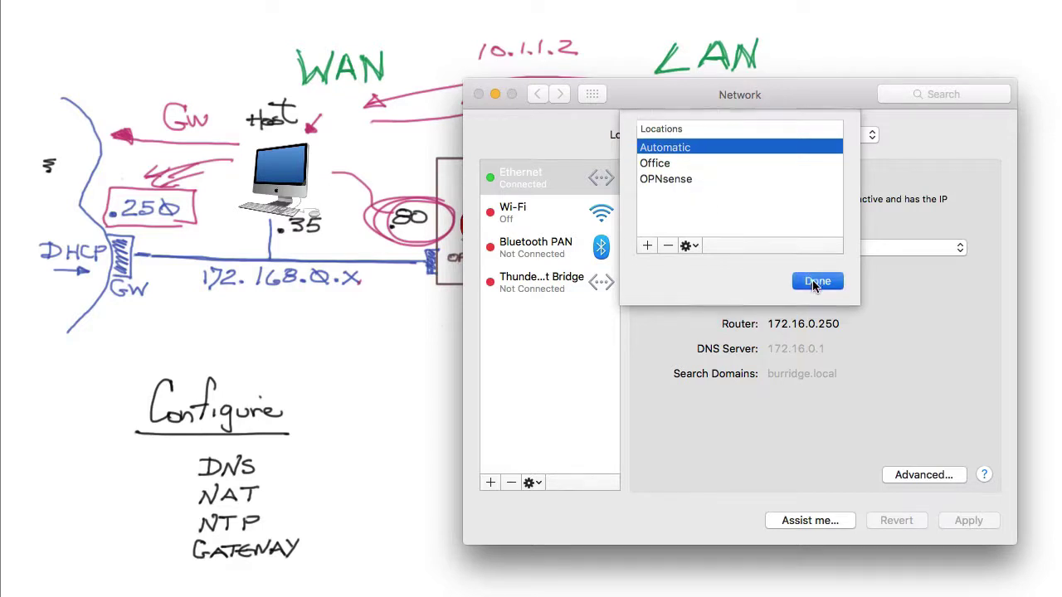
Select the OPNsense network location and review its manual IP address and router fields
click(701, 135)
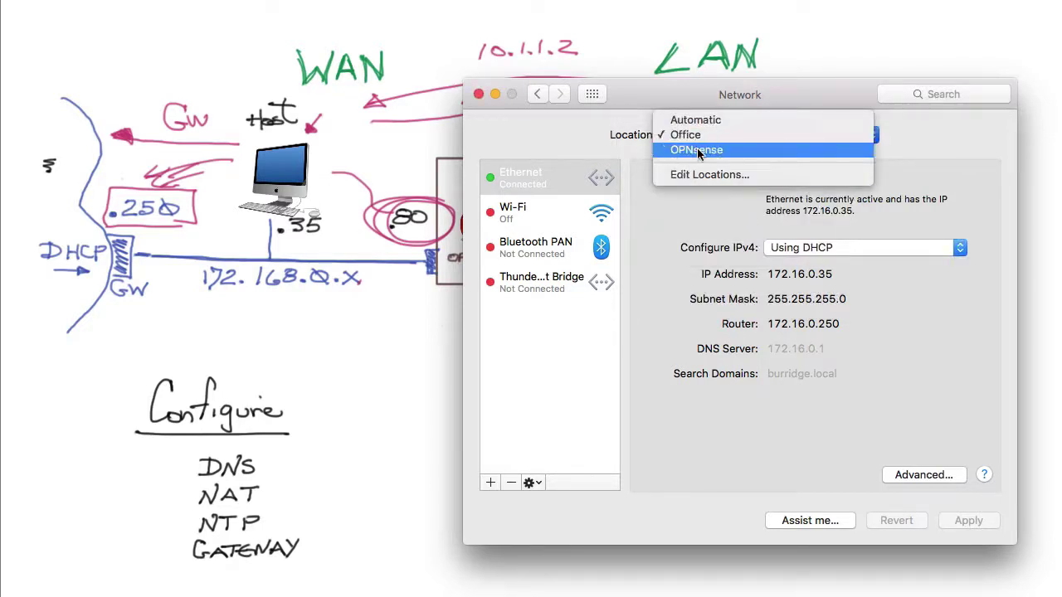
click(696, 150)
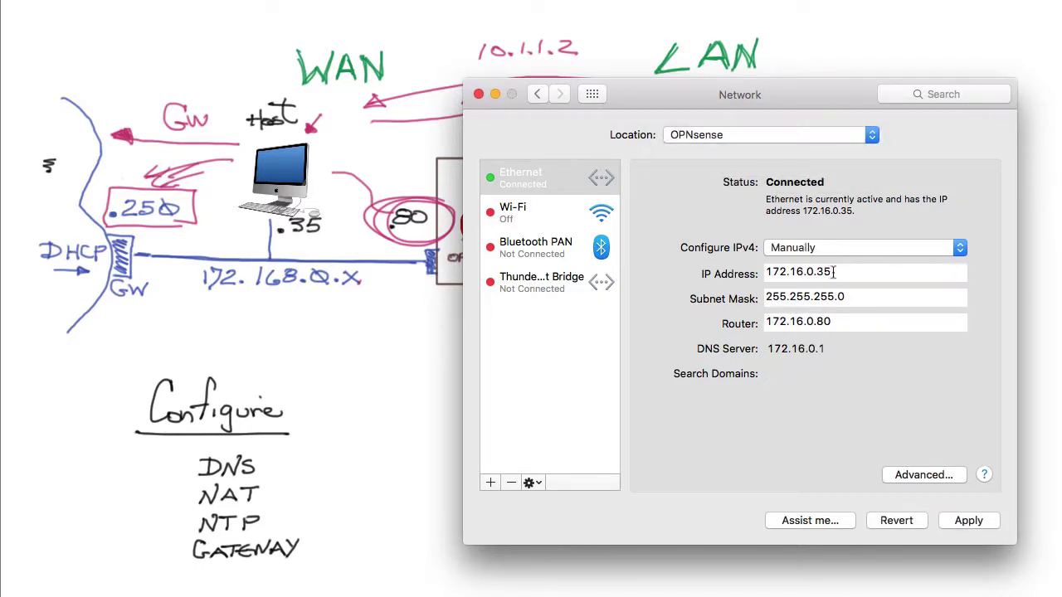
click(821, 273)
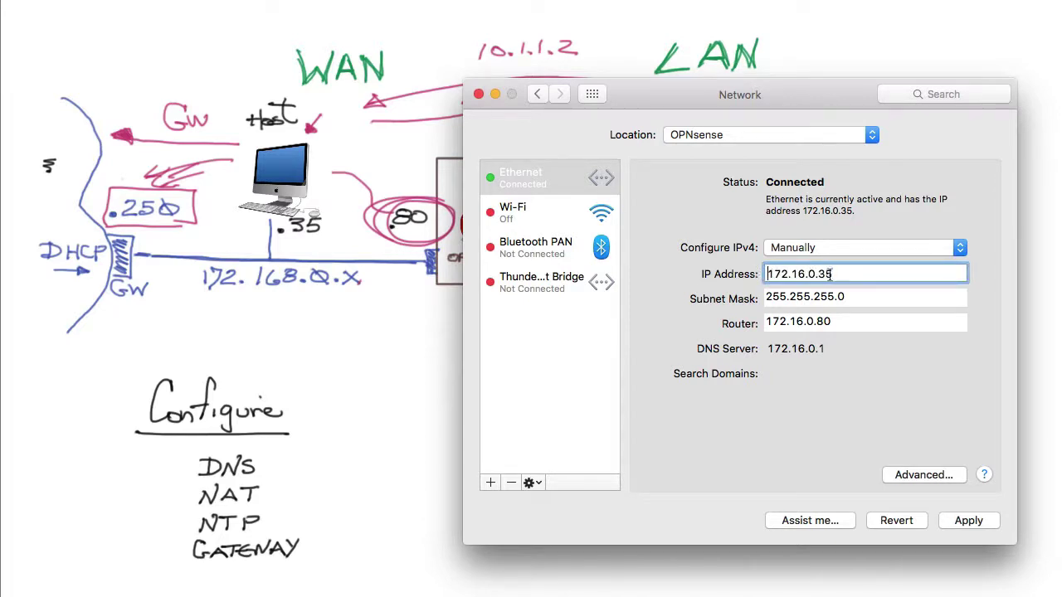
click(834, 322)
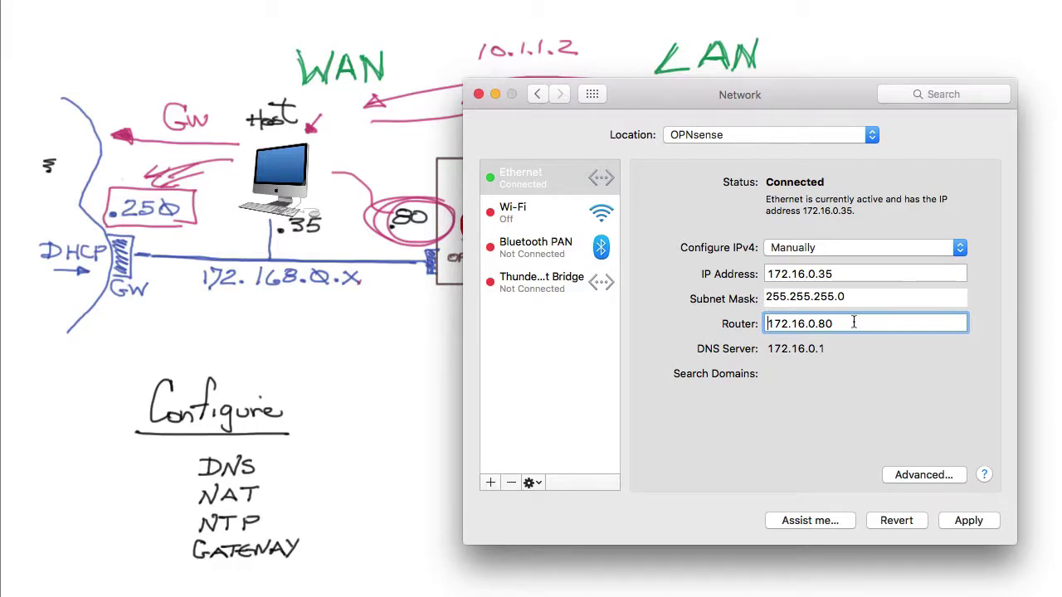
On the diagram, draw an arrow beneath the firewall's WAN interface and underline the 172 of the WAN network address
click(408, 267)
drag(403, 301, 406, 280)
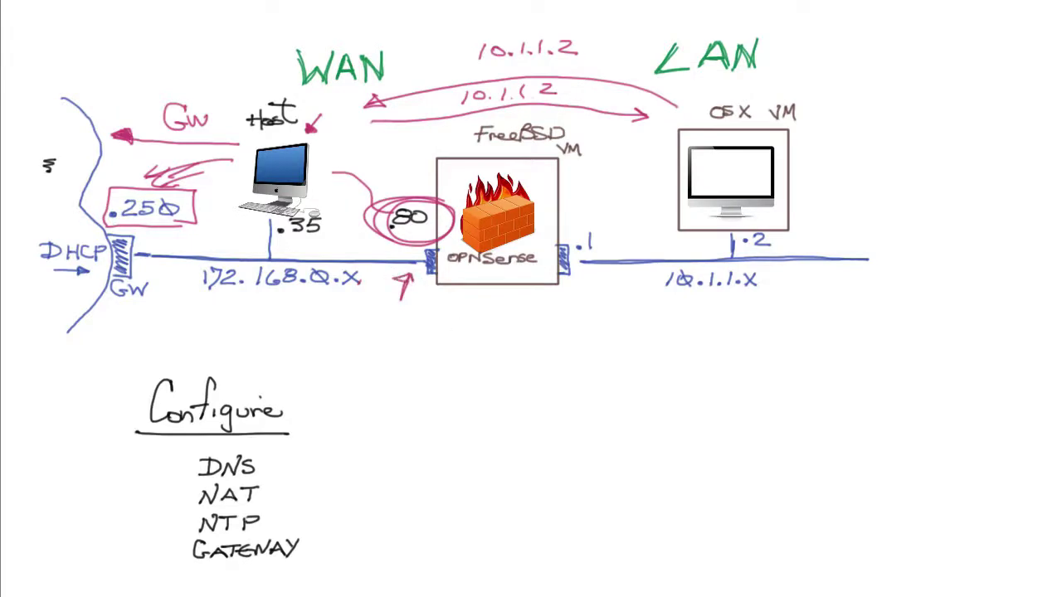
key(super+Tab)
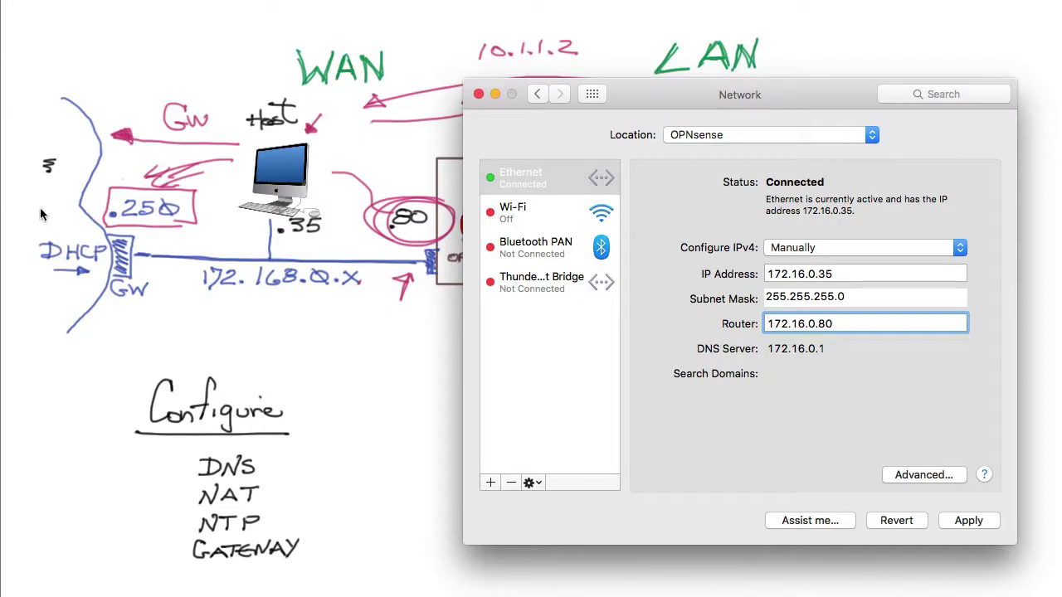
click(224, 289)
Switch the host's network location to Office and draw an arrow on the diagram from above the host toward the Internet side
click(781, 137)
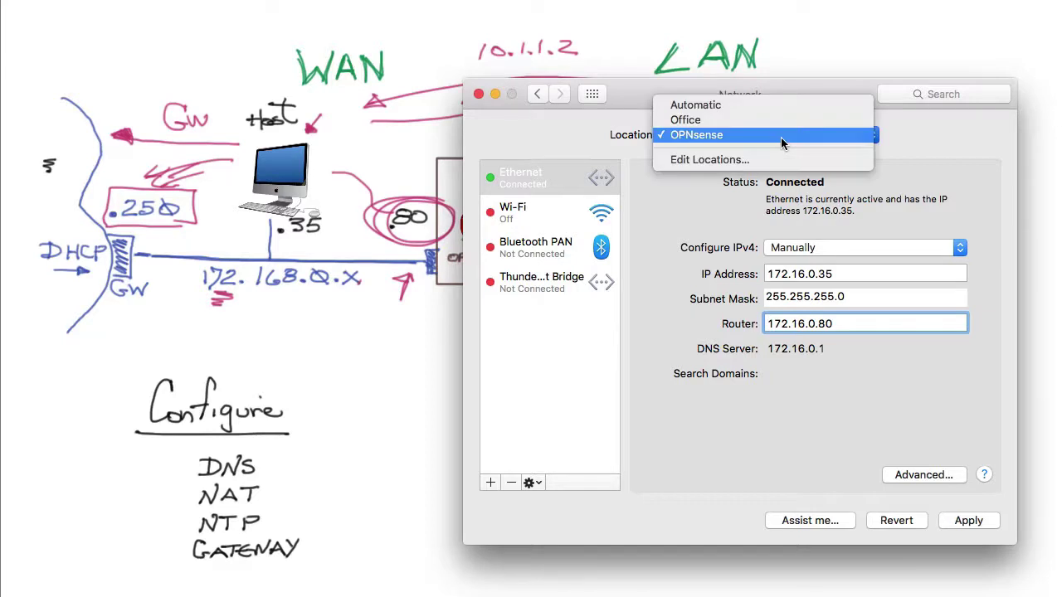
click(693, 122)
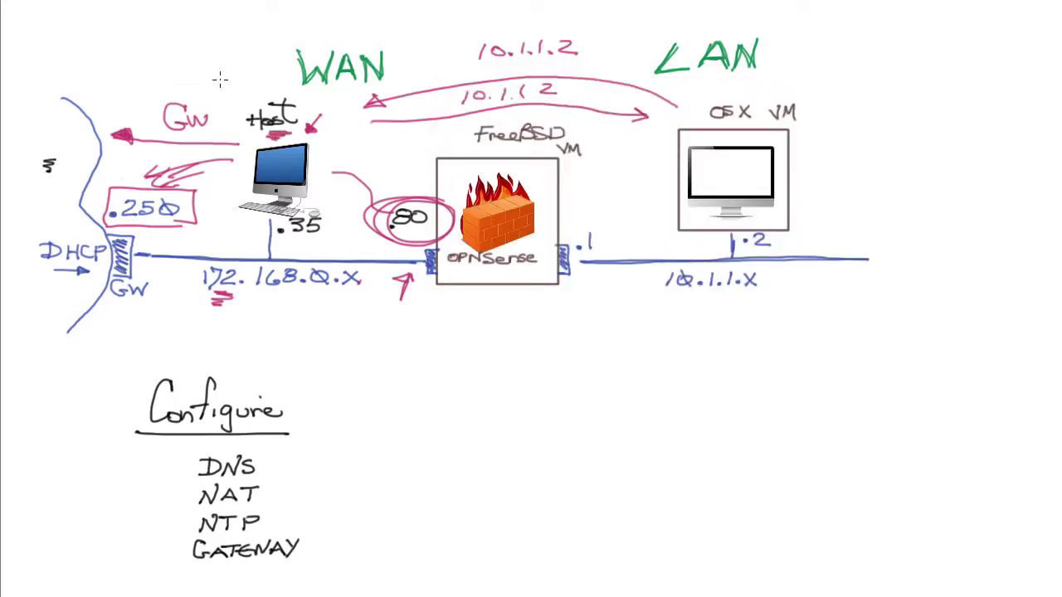
mouse_move(242, 83)
mouse_down()
mouse_move(111, 83)
mouse_move(123, 76)
mouse_move(124, 89)
mouse_up()
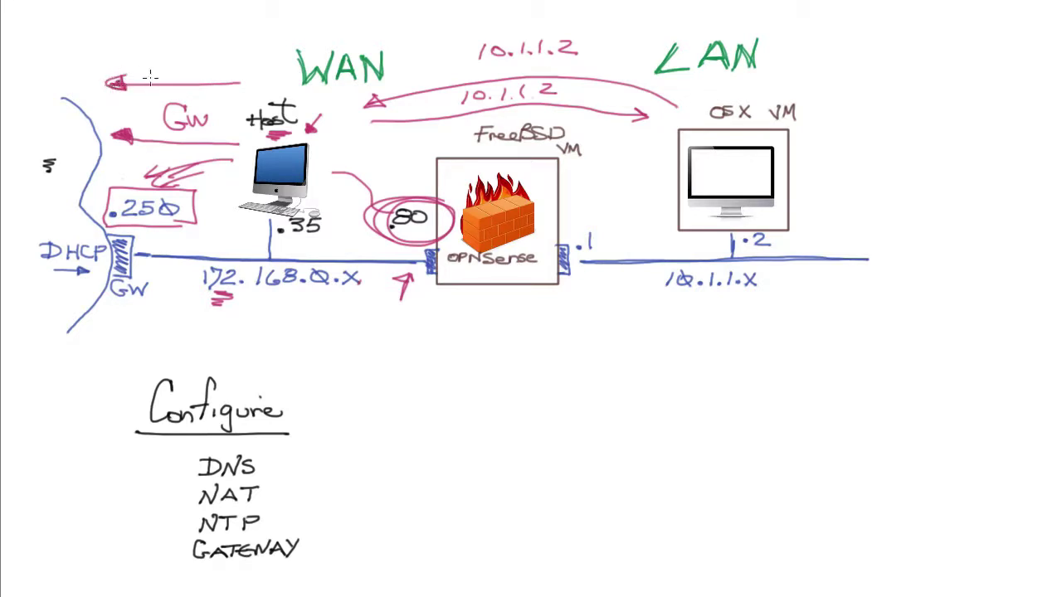